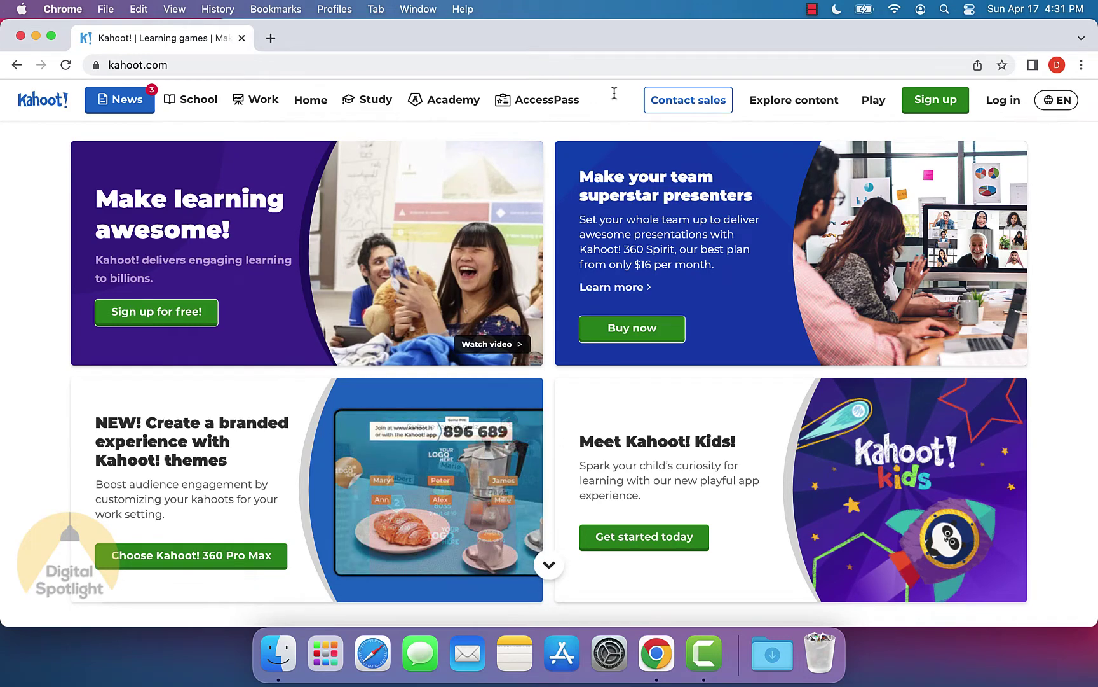
- Start a personal Kahoot! sign-up for playing with friends and family
{"action": "left_click", "coordinate": [166, 64]}
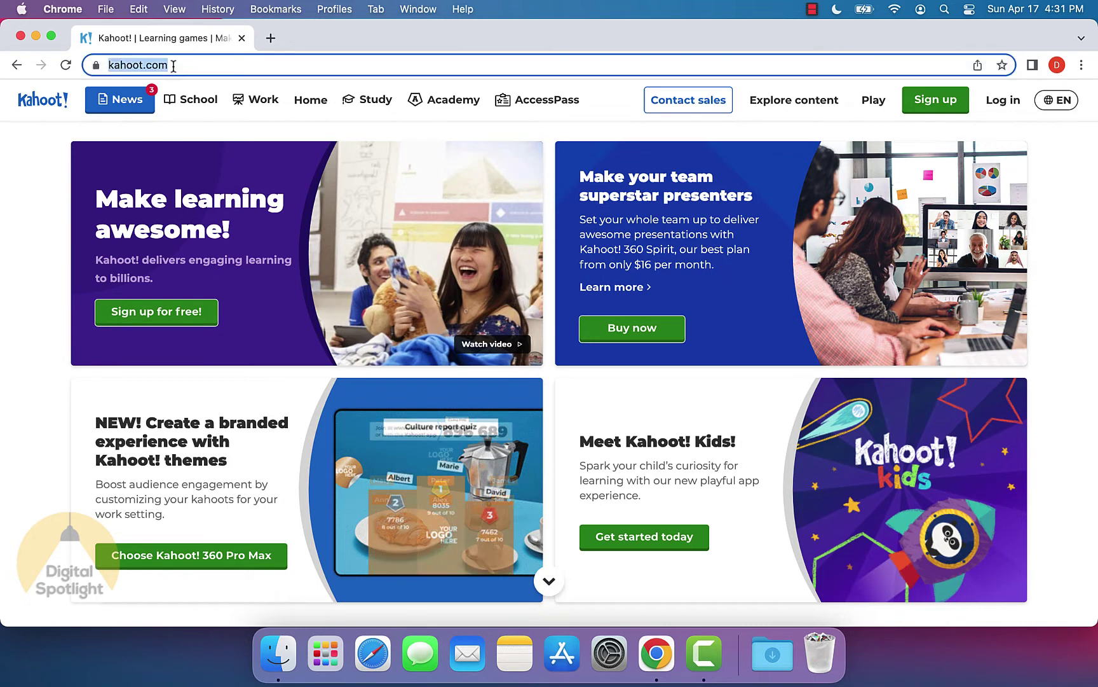
{"action": "left_click", "coordinate": [172, 65]}
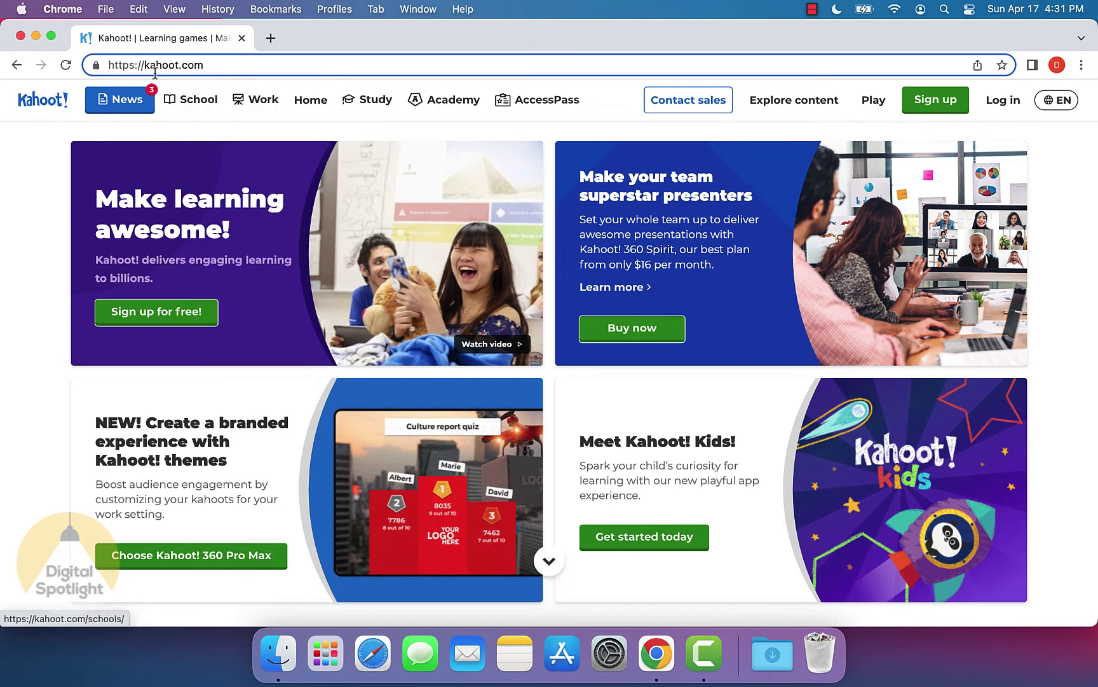
{"action": "left_click", "coordinate": [53, 170]}
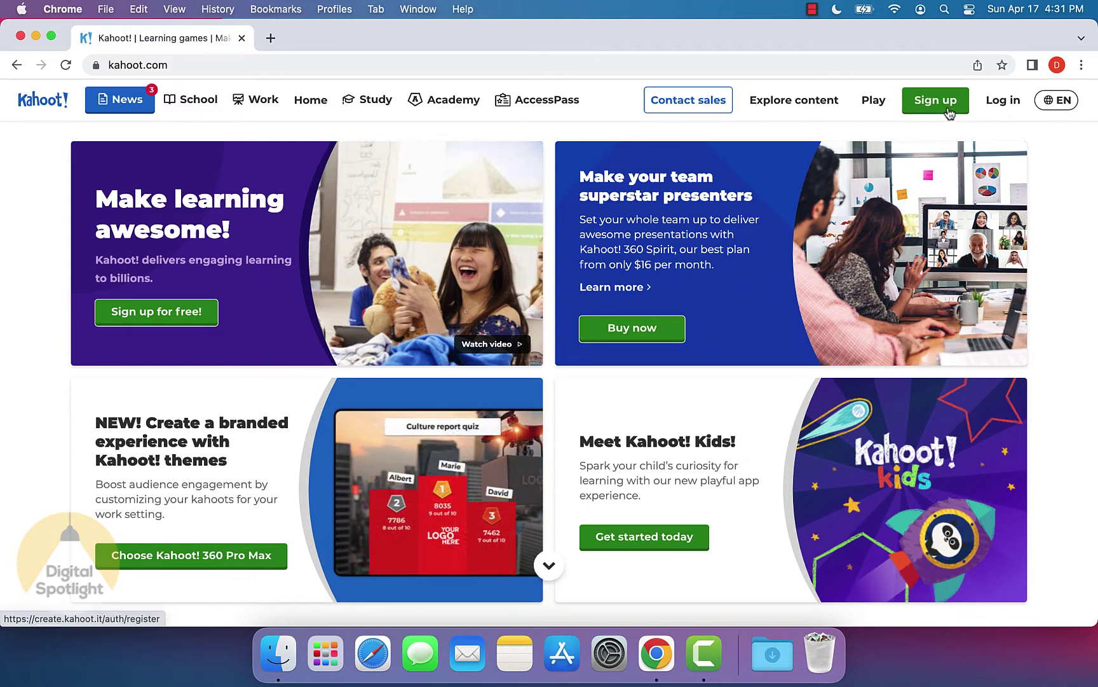
{"action": "left_click", "coordinate": [948, 109]}
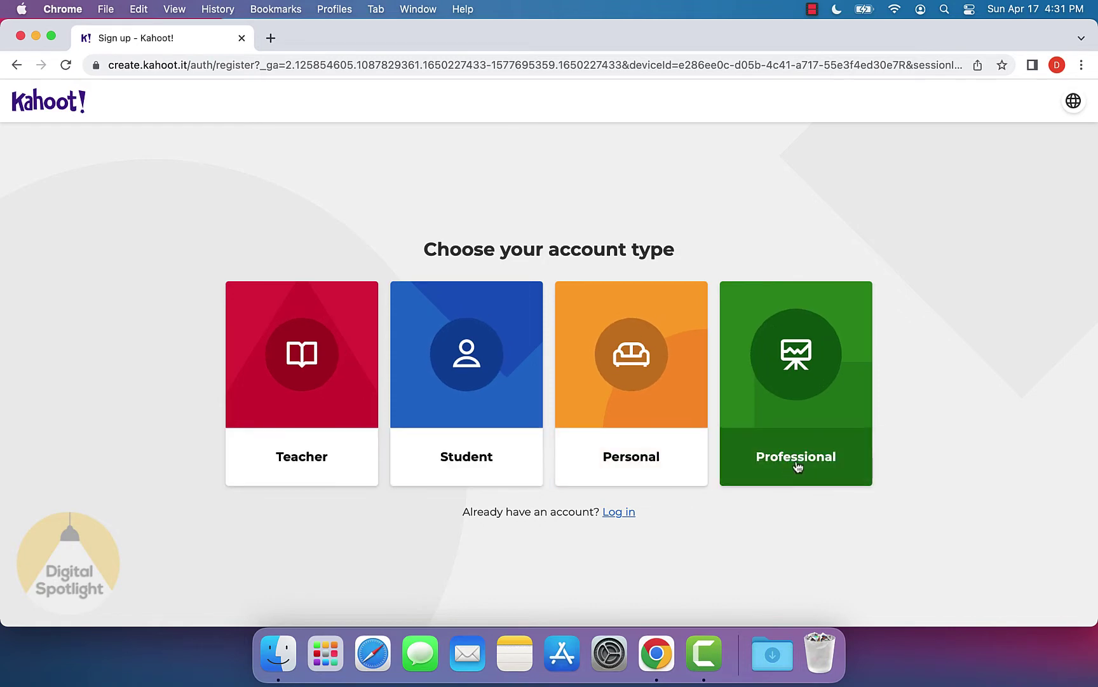
{"action": "left_click", "coordinate": [661, 456]}
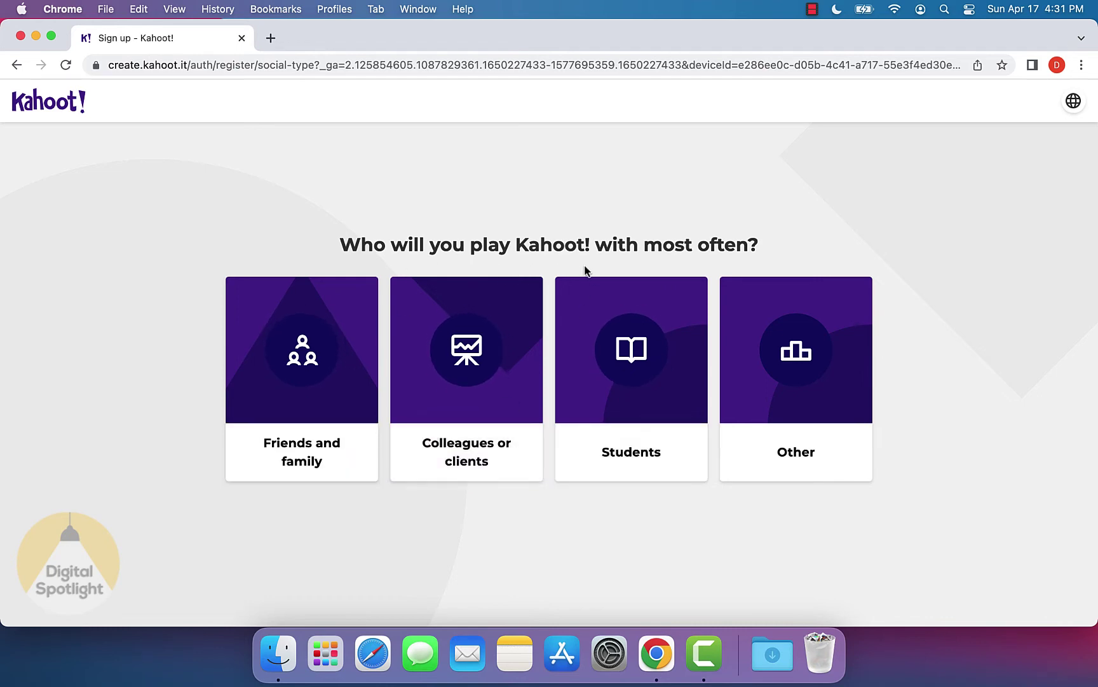
{"action": "left_click", "coordinate": [287, 414]}
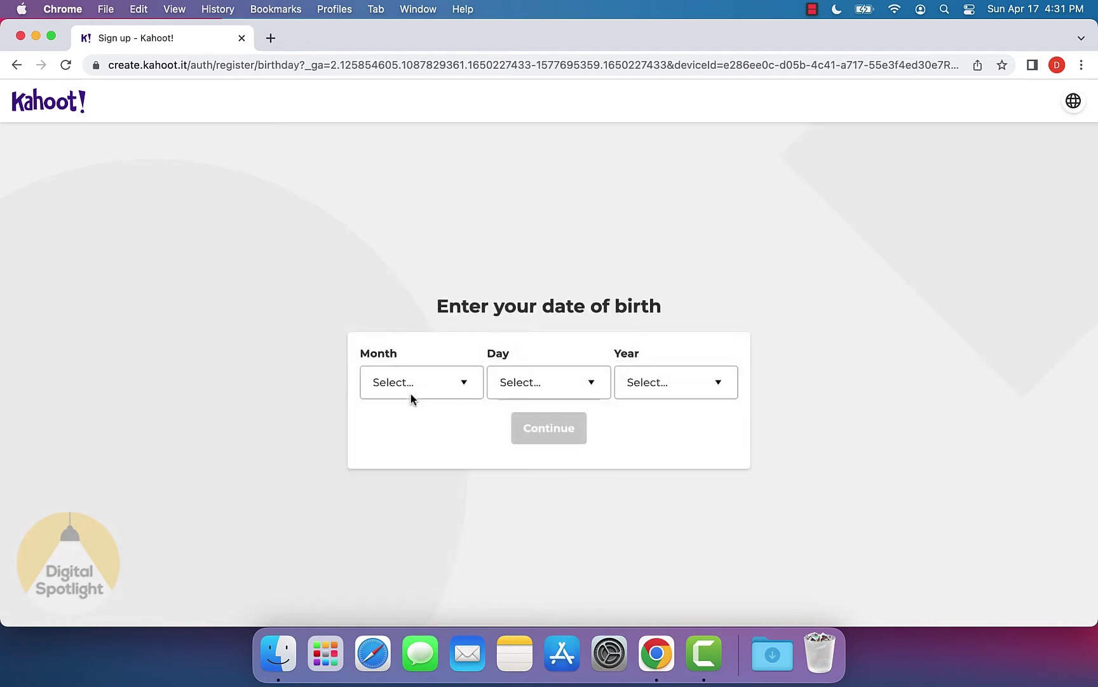
- Enter a birth month, day and year and confirm the date of birth
{"action": "left_click", "coordinate": [437, 390]}
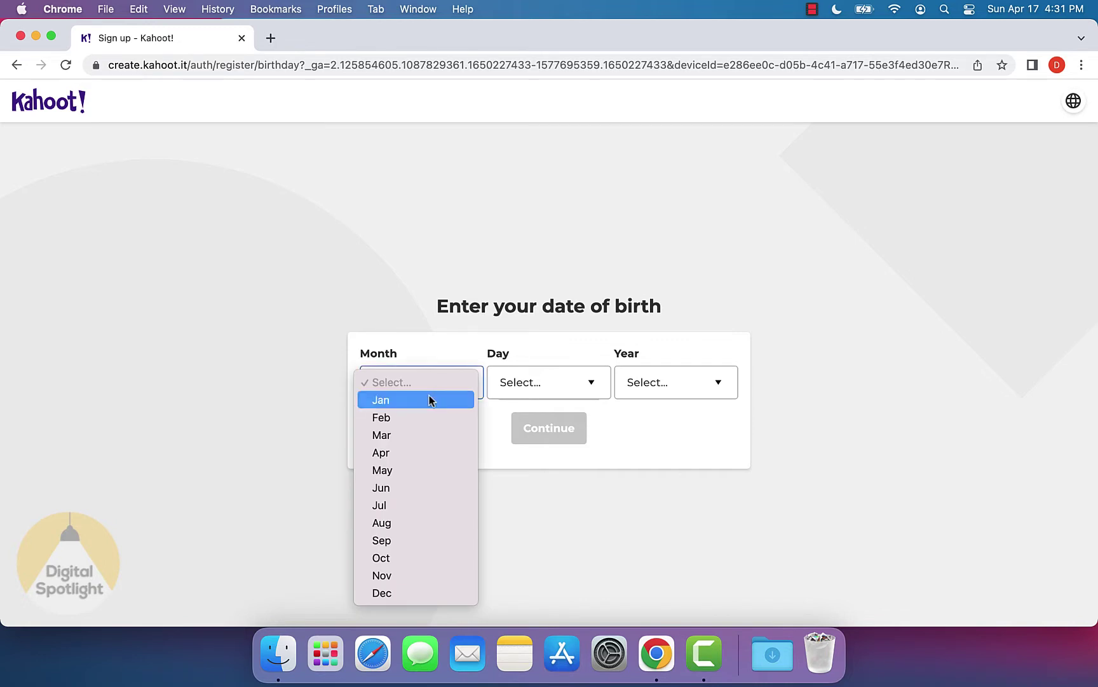
{"action": "left_click", "coordinate": [432, 398]}
{"action": "left_click", "coordinate": [545, 388]}
{"action": "left_click", "coordinate": [545, 417]}
{"action": "left_click", "coordinate": [643, 384]}
{"action": "scroll", "coordinate": [670, 448], "scroll_direction": "down", "scroll_amount": 10}
{"action": "left_click", "coordinate": [672, 487]}
{"action": "left_click", "coordinate": [569, 433]}
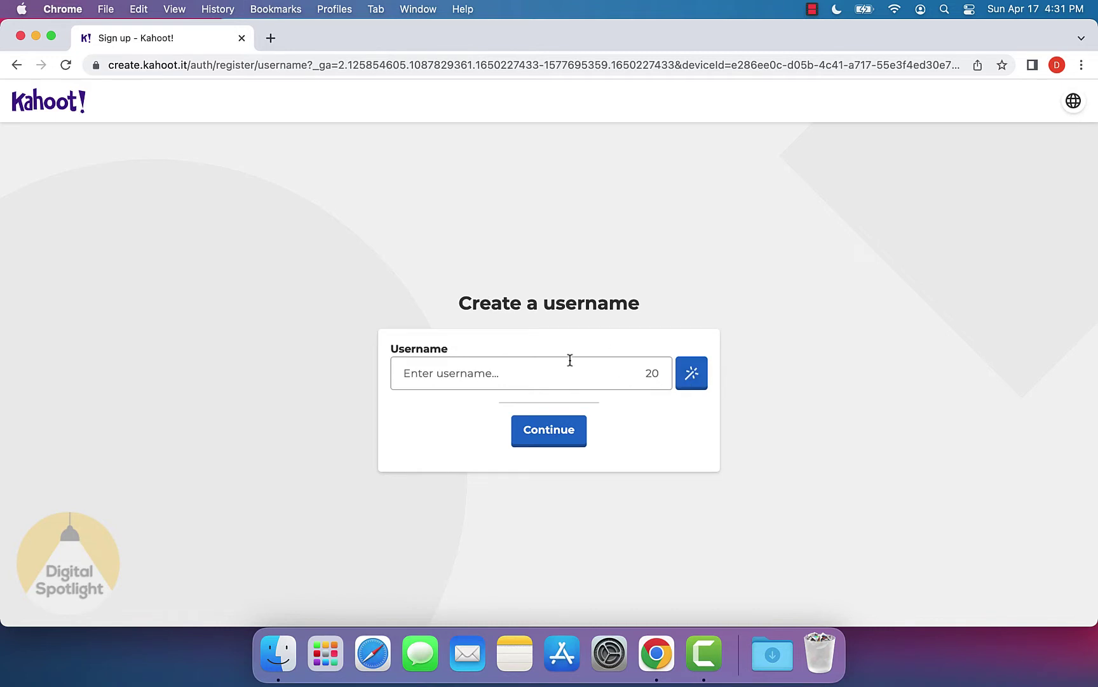
- Accept a randomly generated username and move on to account creation
{"action": "left_click", "coordinate": [690, 375]}
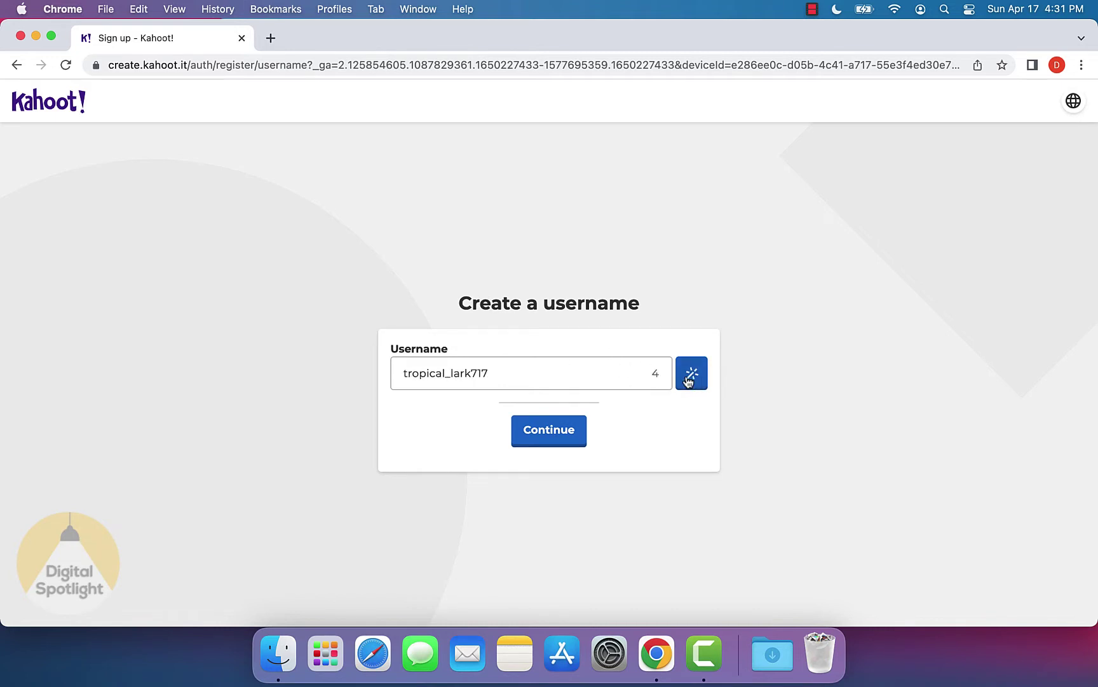
{"action": "left_click", "coordinate": [540, 427]}
{"action": "scroll", "coordinate": [556, 294], "scroll_direction": "down", "scroll_amount": 1}
{"action": "scroll", "coordinate": [557, 294], "scroll_direction": "up", "scroll_amount": 1}
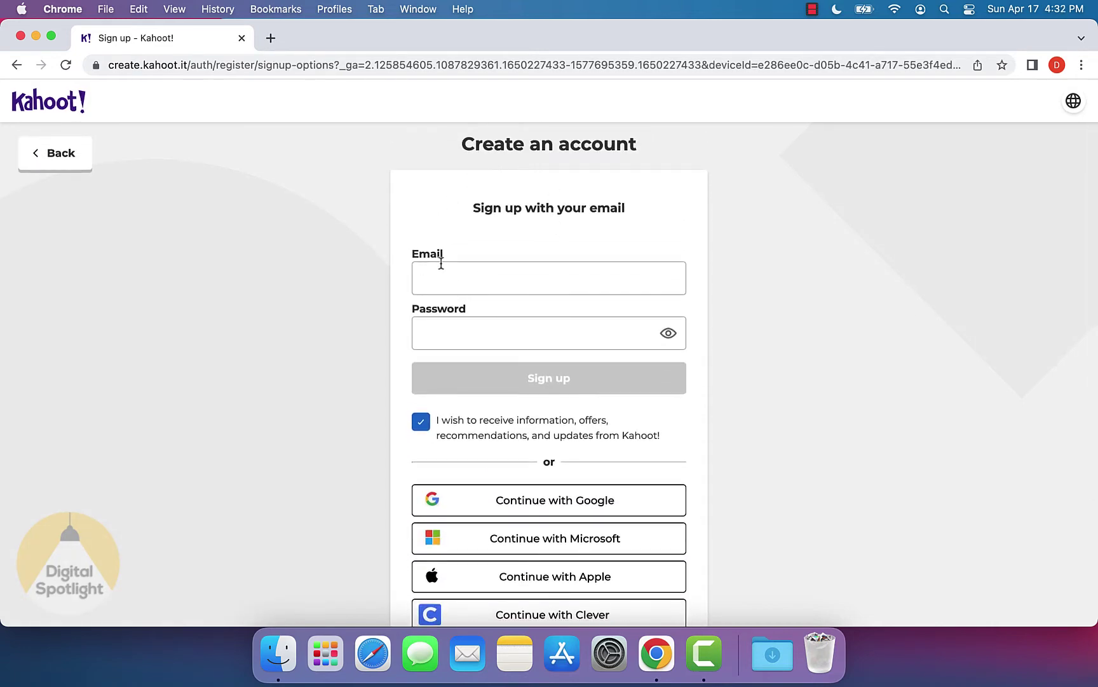
- Sign up with the existing Google account and untick the Kahoot! marketing updates box
{"action": "scroll", "coordinate": [454, 316], "scroll_direction": "down", "scroll_amount": 1}
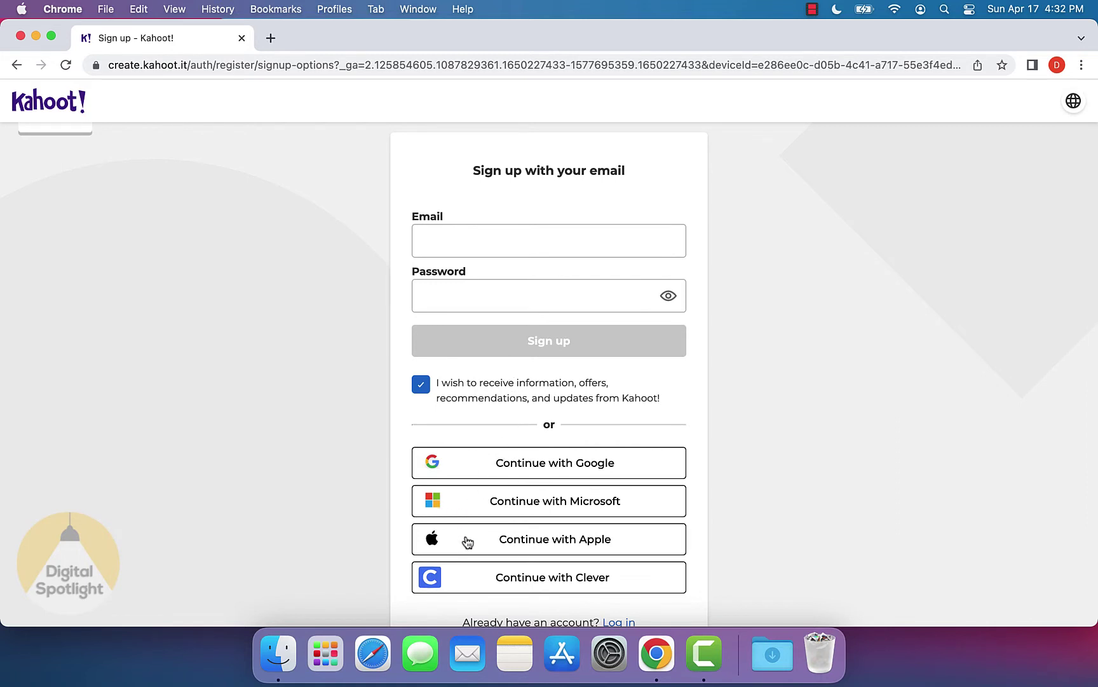
{"action": "left_click", "coordinate": [482, 468]}
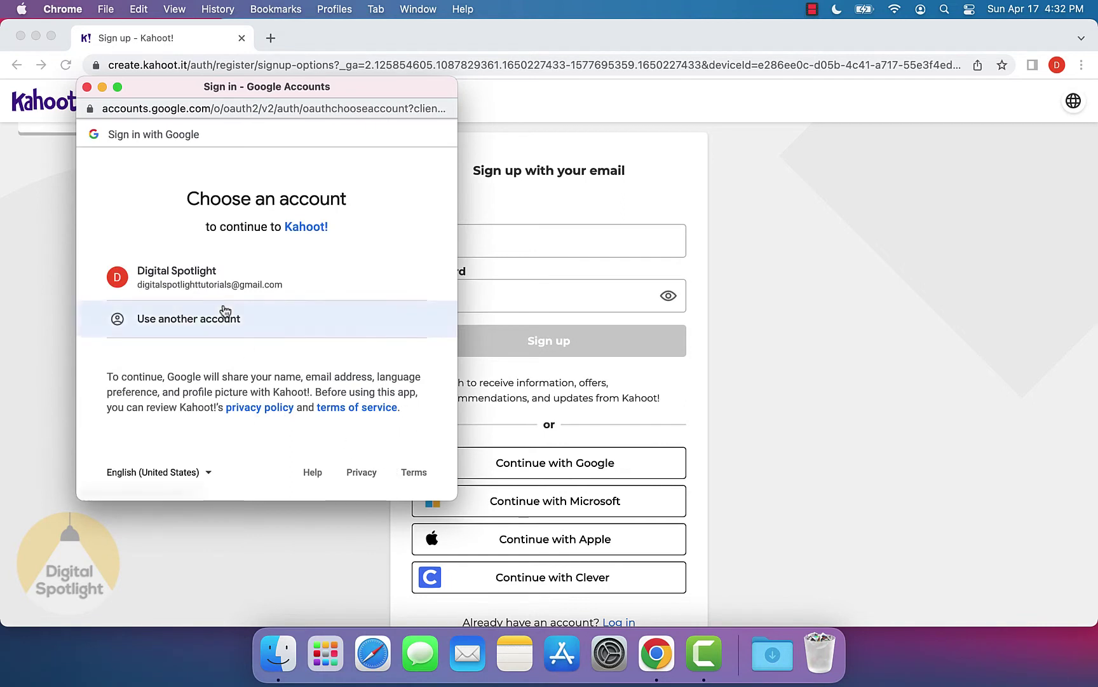
{"action": "left_click", "coordinate": [220, 282]}
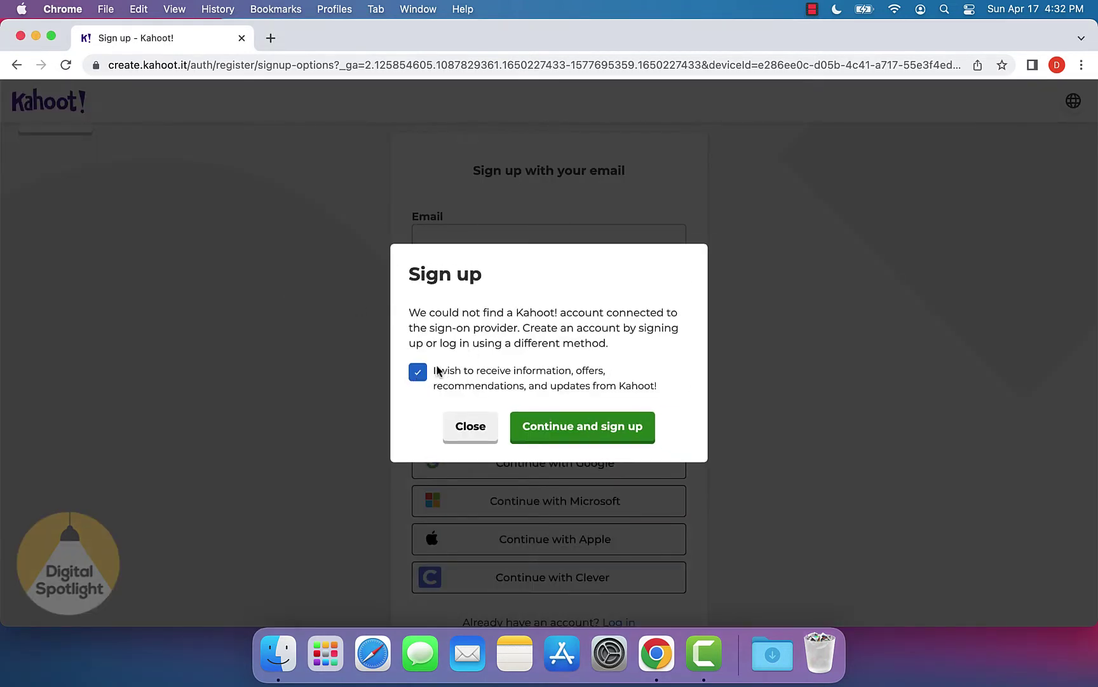
{"action": "left_click", "coordinate": [424, 382]}
- Finish signing up, close the AccessPass offer, and scroll the plans down to free Basic
{"action": "left_click", "coordinate": [553, 421]}
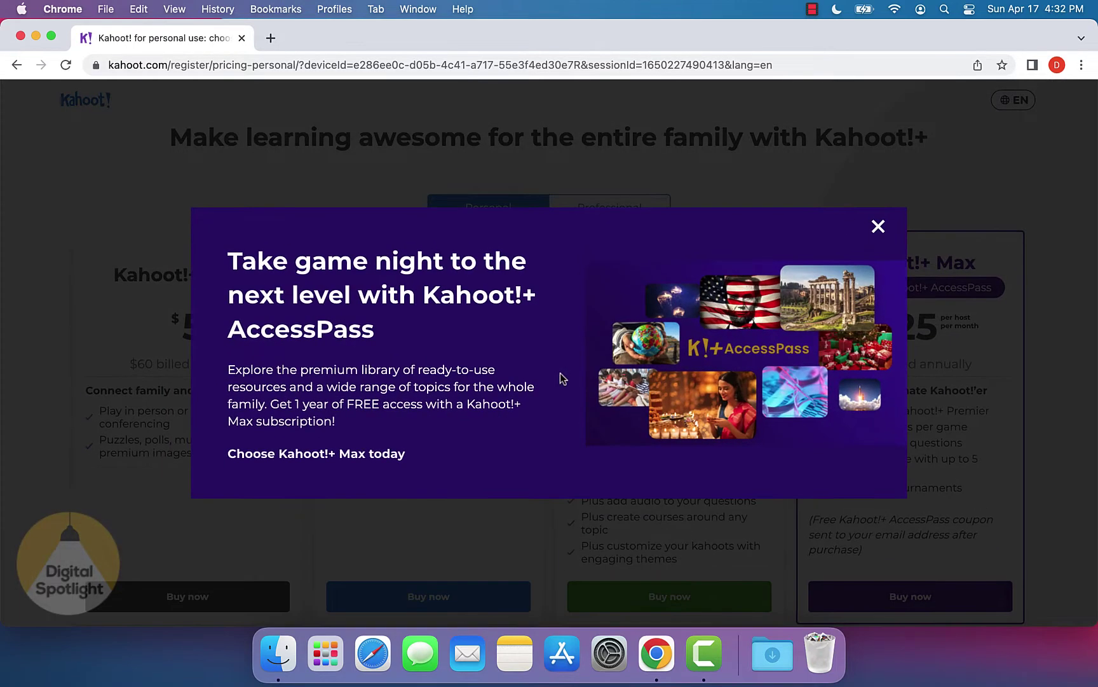
{"action": "left_click", "coordinate": [879, 228]}
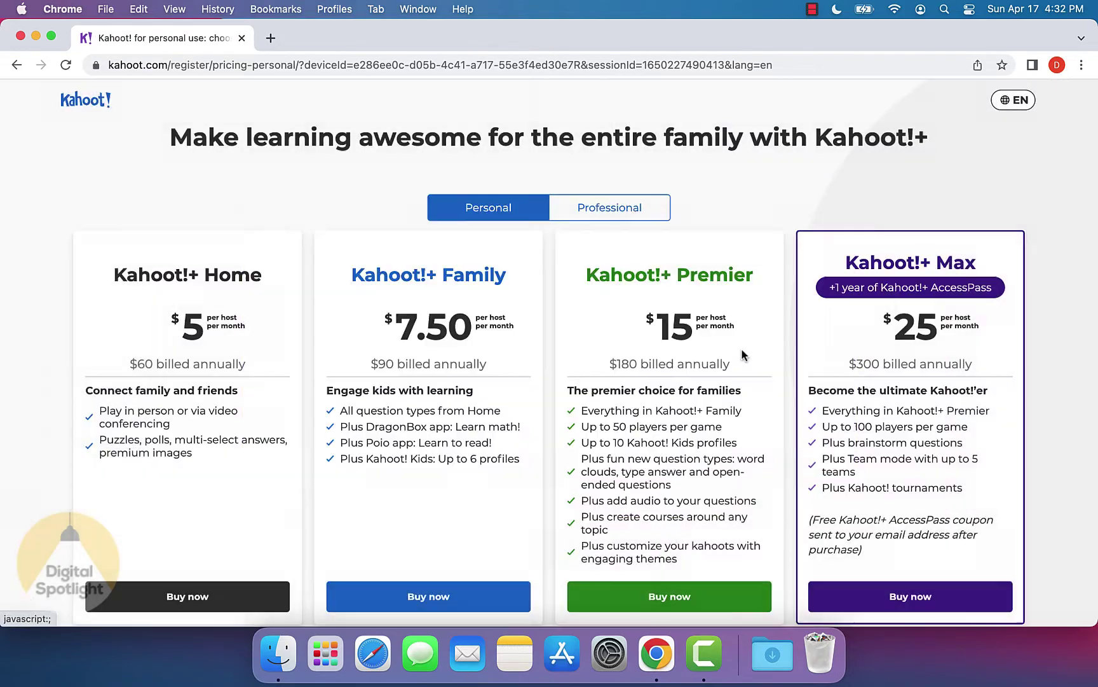
{"action": "scroll", "coordinate": [619, 318], "scroll_direction": "down", "scroll_amount": 3}
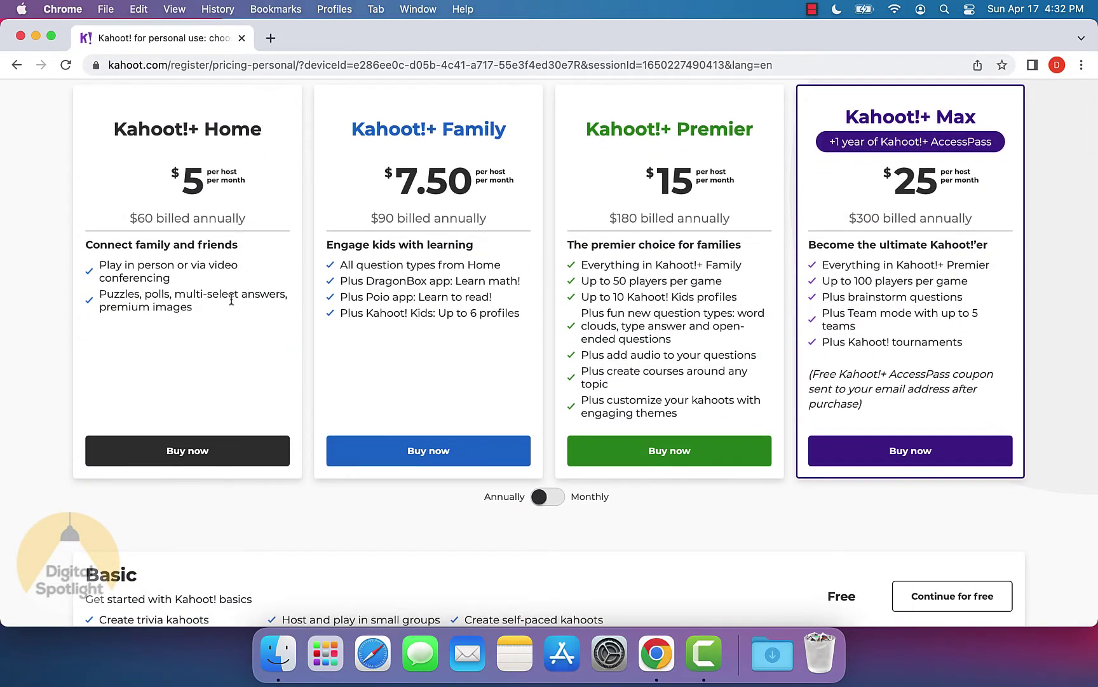
{"action": "scroll", "coordinate": [230, 297], "scroll_direction": "up", "scroll_amount": 3}
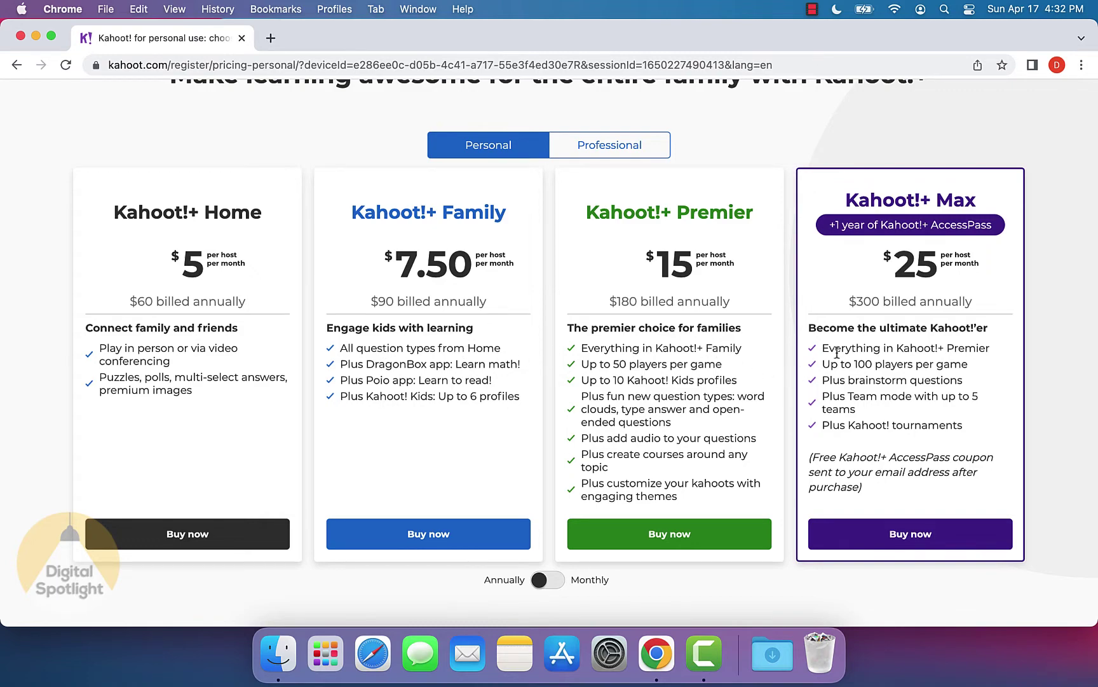
{"action": "scroll", "coordinate": [837, 353], "scroll_direction": "down", "scroll_amount": 5}
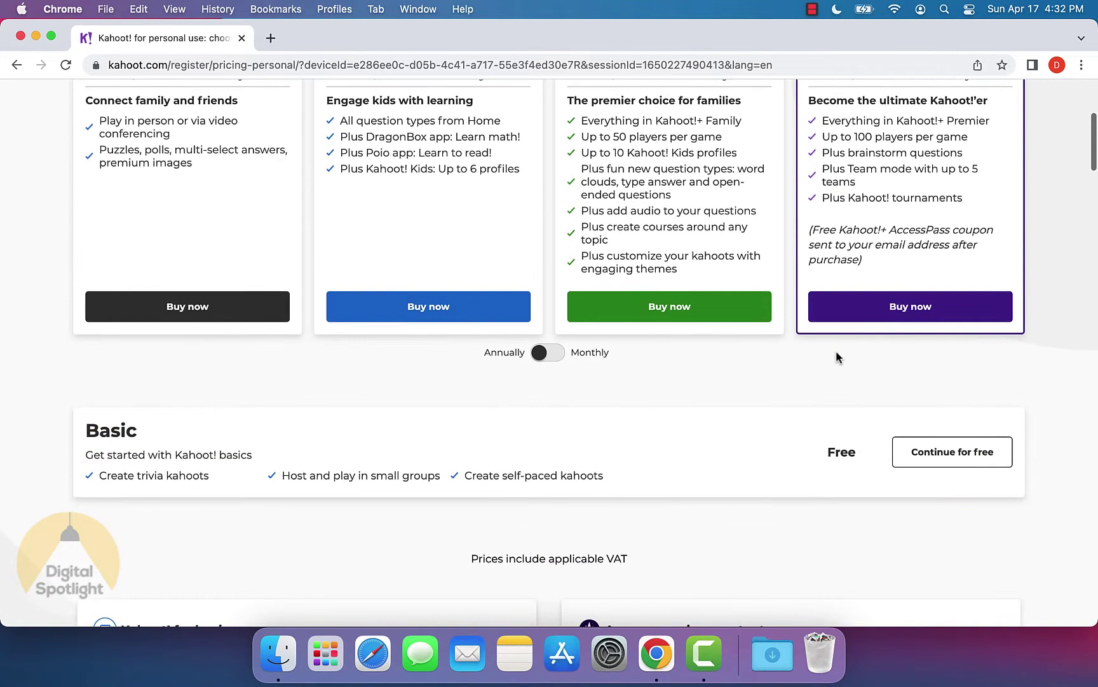
{"action": "scroll", "coordinate": [837, 357], "scroll_direction": "down", "scroll_amount": 2}
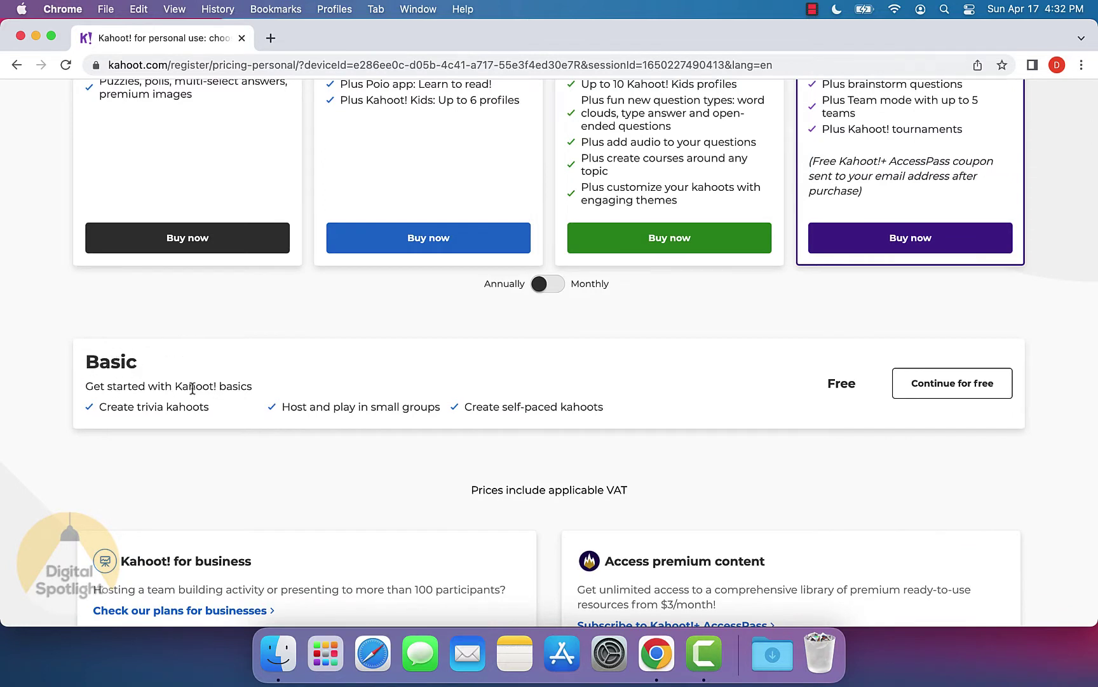
- Continue on the free Basic plan and start a new kahoot from the Create menu
{"action": "left_click", "coordinate": [939, 389]}
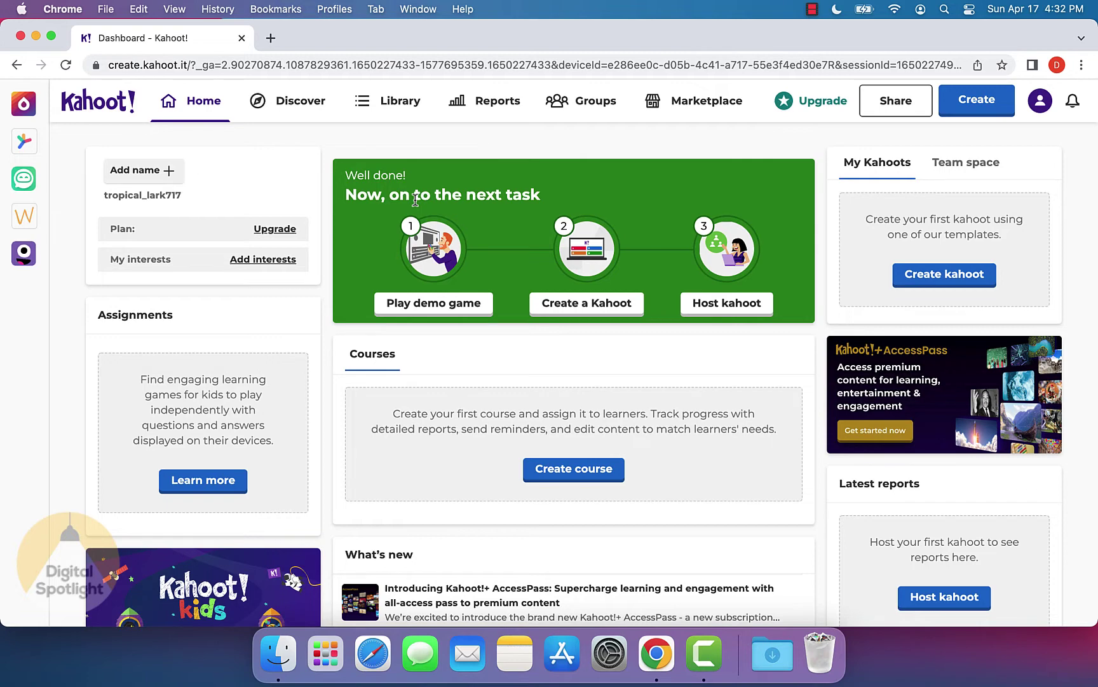
{"action": "left_click", "coordinate": [969, 113]}
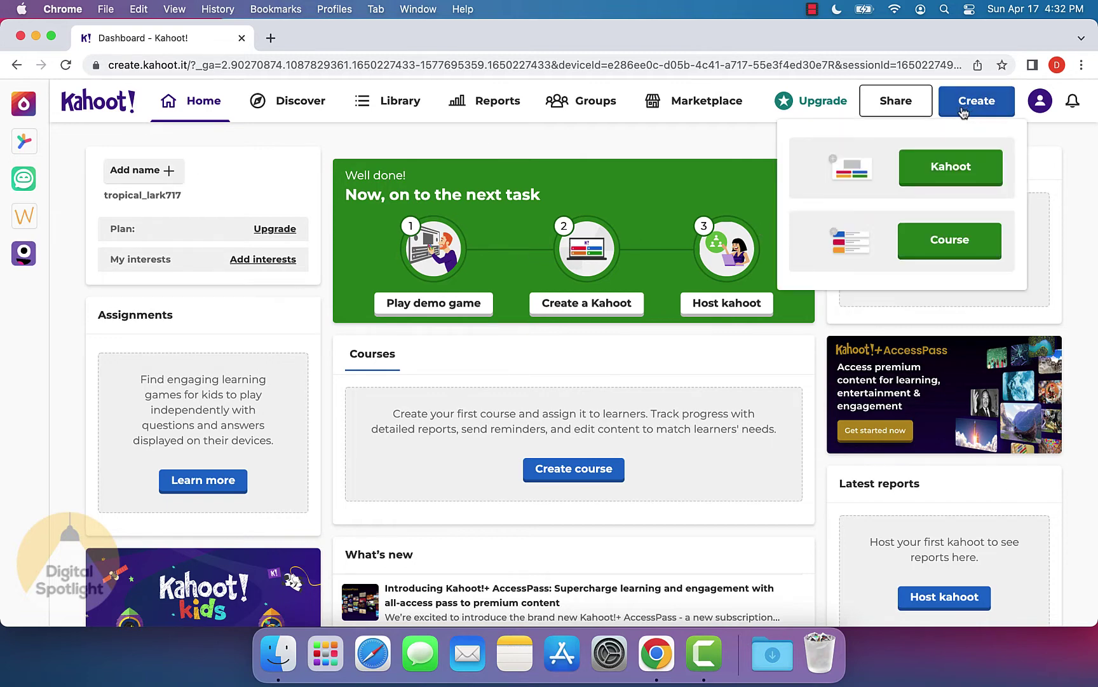
{"action": "left_click", "coordinate": [943, 180]}
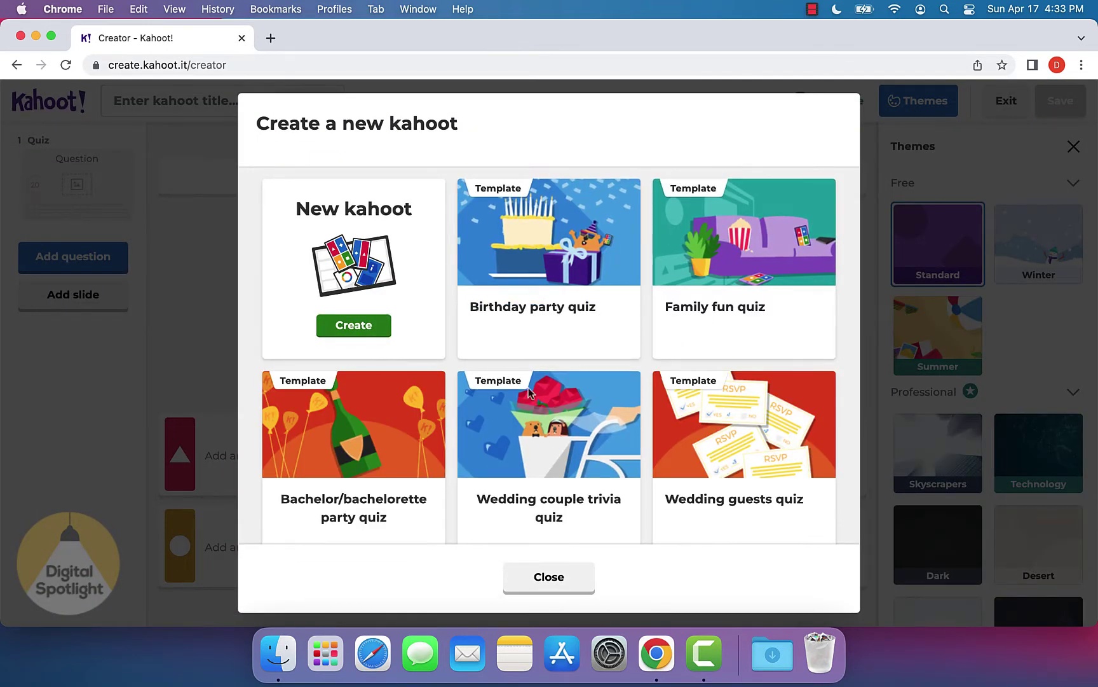
- Begin a blank kahoot and title it 'Sample Quiz 1' in the summary
{"action": "left_click", "coordinate": [370, 329]}
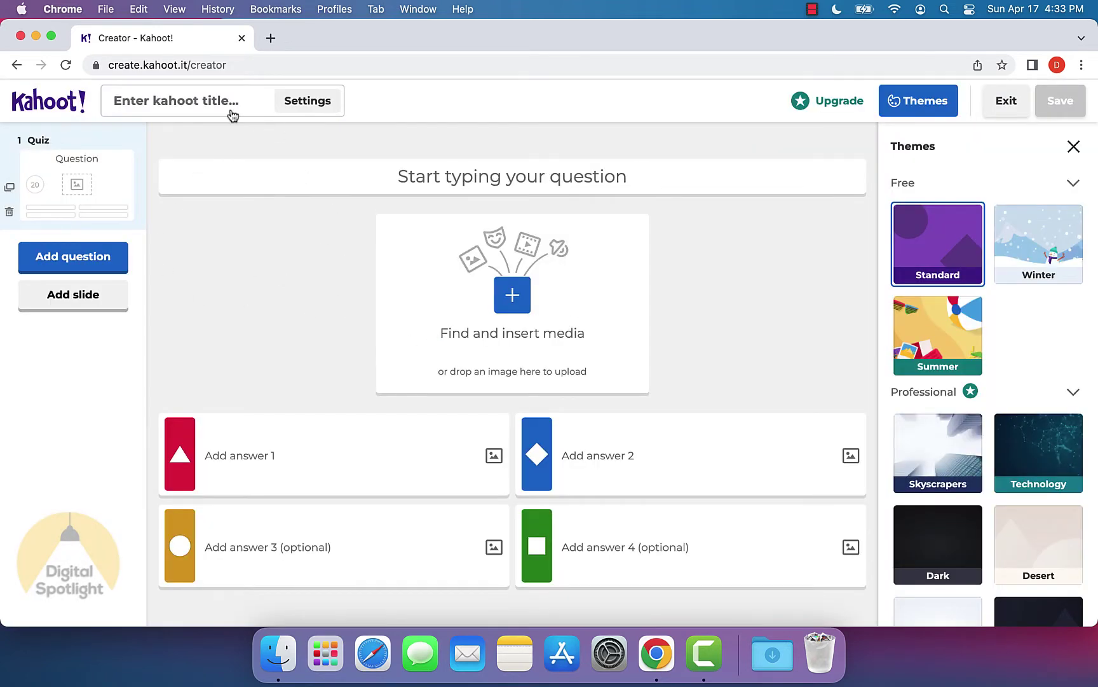
{"action": "left_click", "coordinate": [183, 100]}
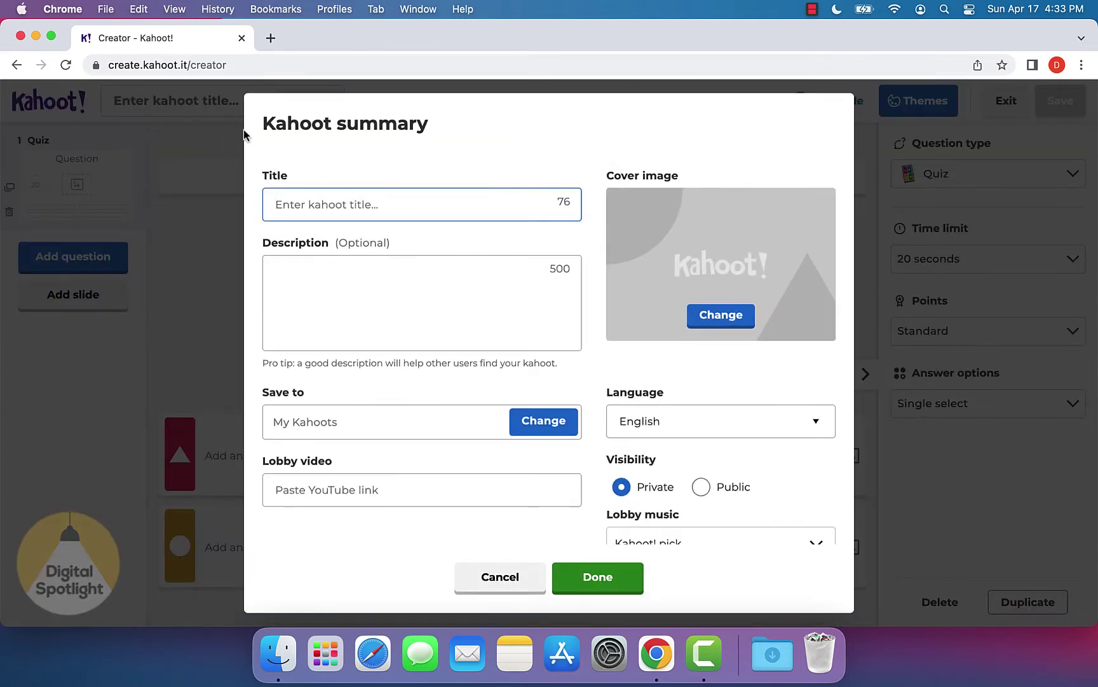
{"action": "type", "text": "Sample Quiz 1"}
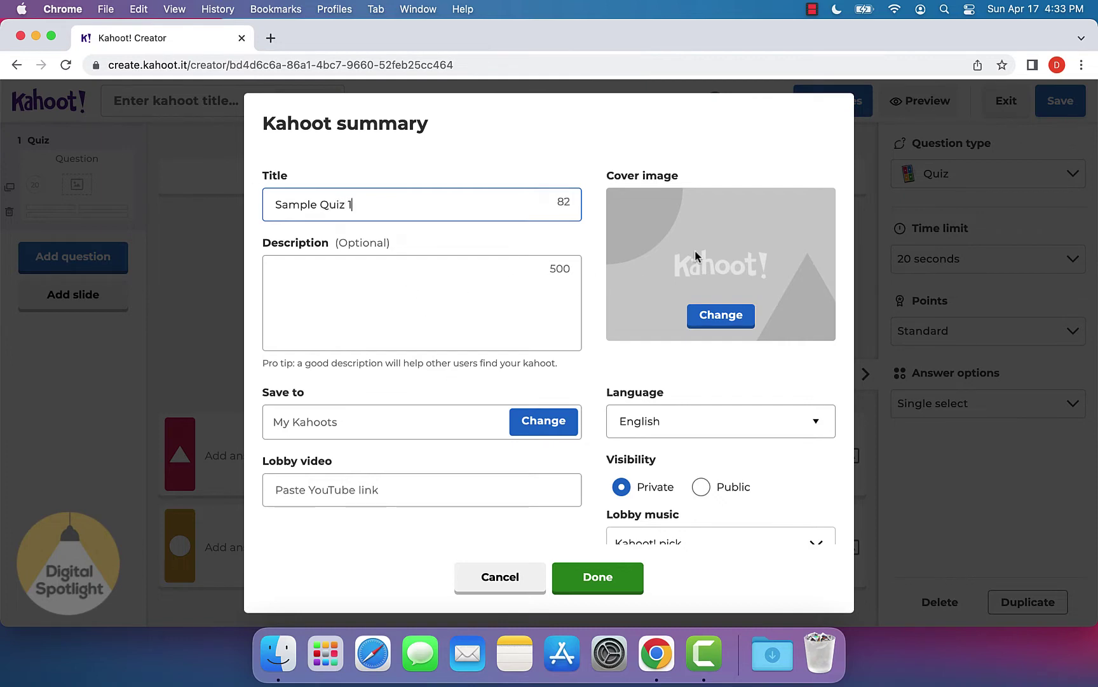
{"action": "scroll", "coordinate": [606, 430], "scroll_direction": "down", "scroll_amount": 2}
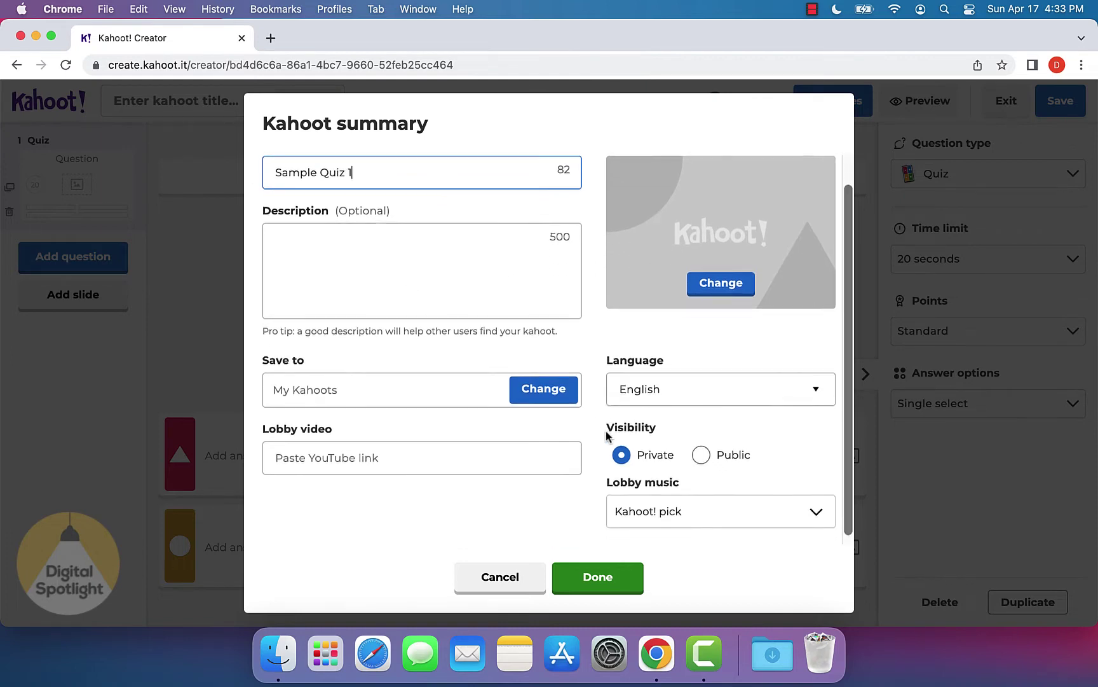
{"action": "left_click", "coordinate": [606, 579]}
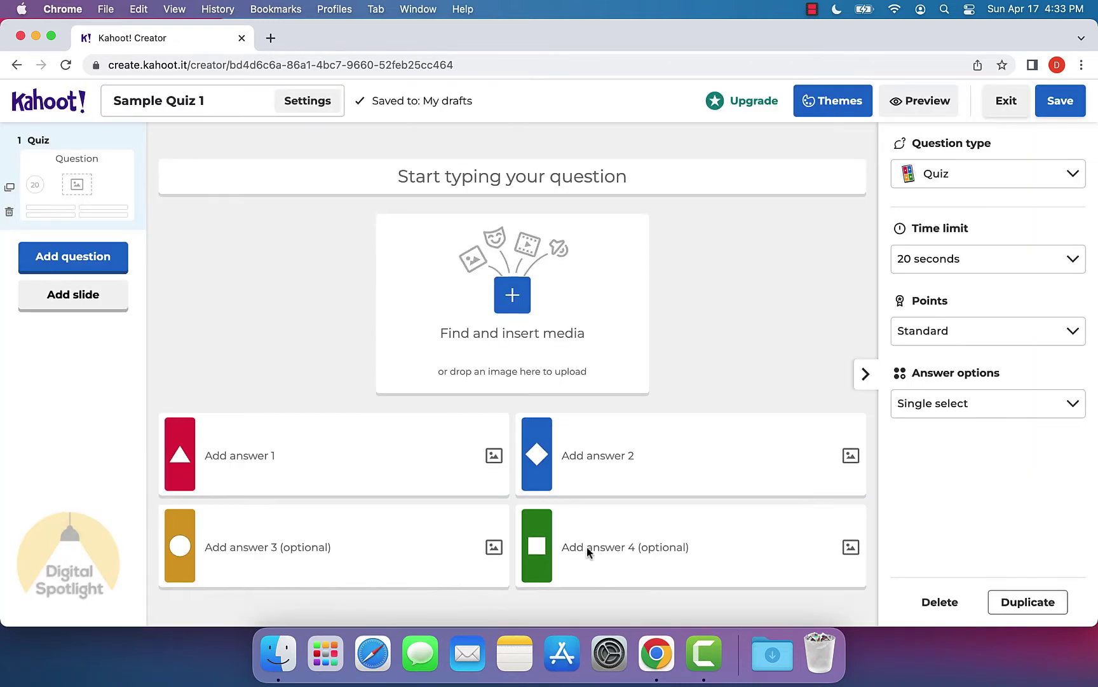
- Type 'What planet has the most moons?' as the first question's text
{"action": "left_click", "coordinate": [557, 177]}
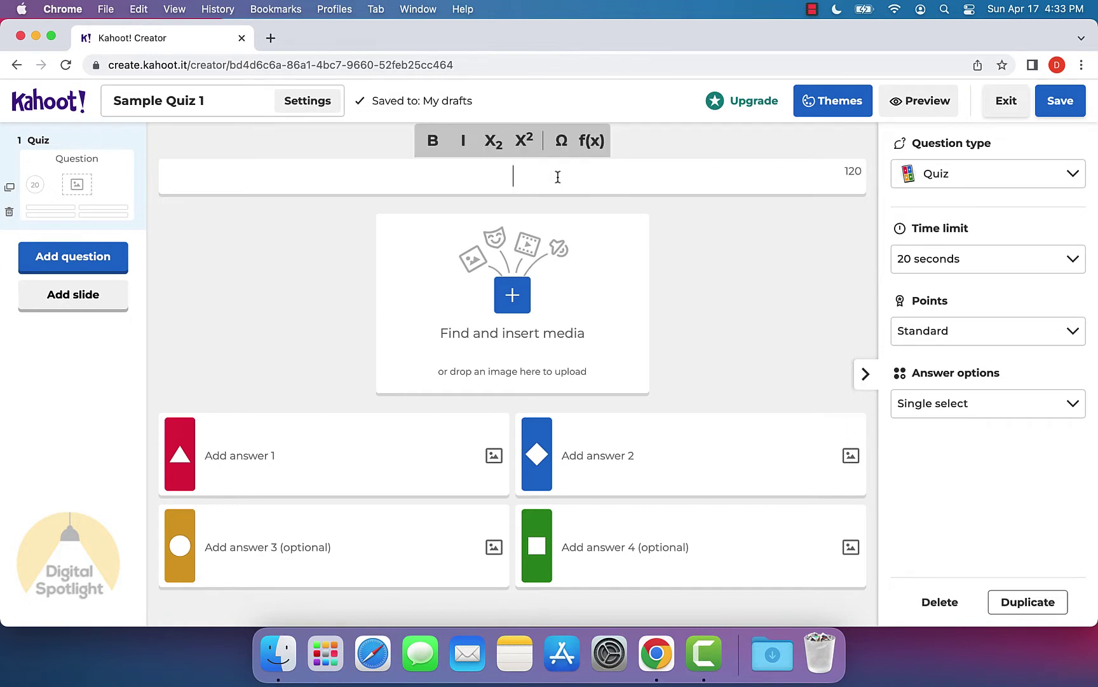
{"action": "type", "text": "What plane"}
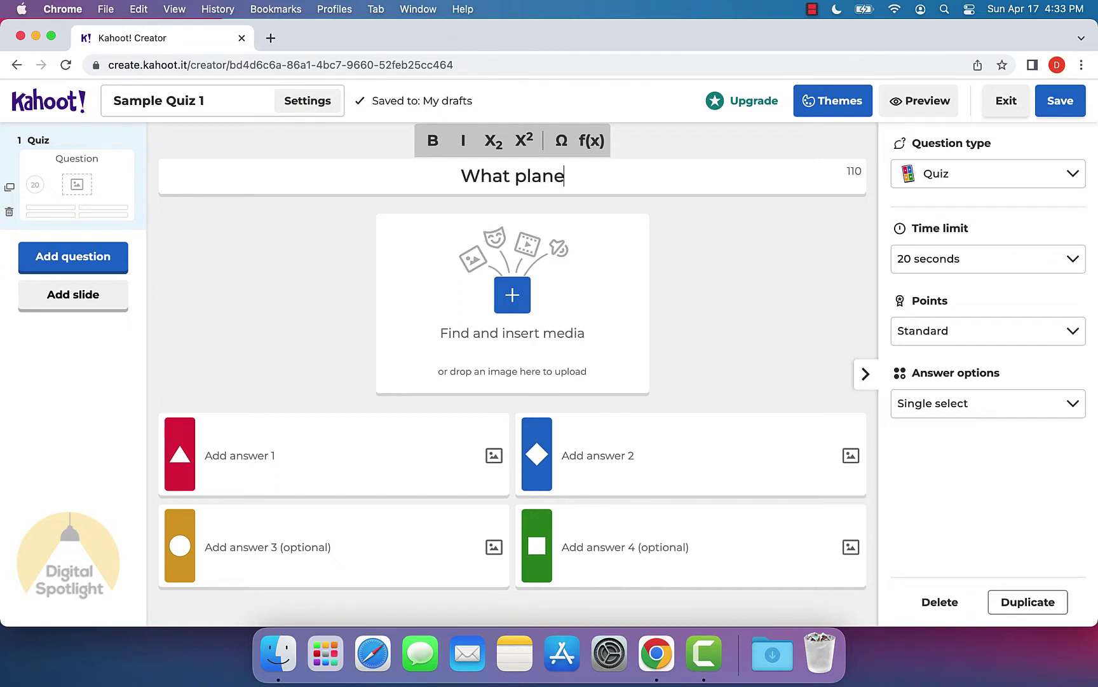
{"action": "type", "text": "t has the most moons?"}
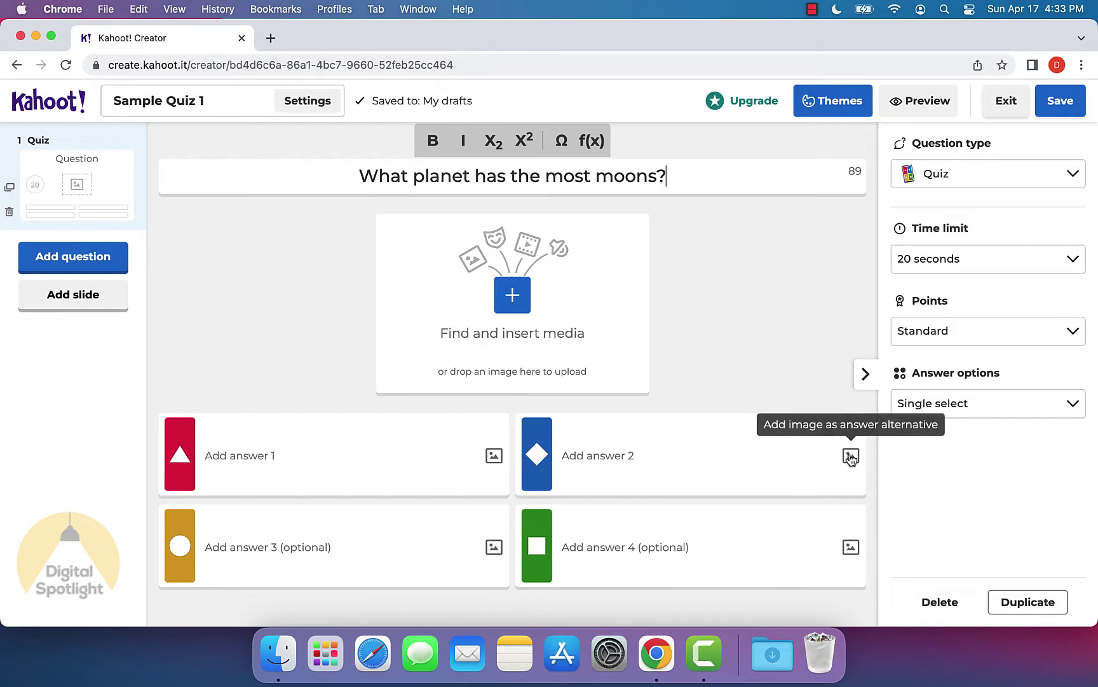
- Fill the answers Earth, Venus, Saturn and Mars, marking Saturn as correct
{"action": "left_click", "coordinate": [333, 457]}
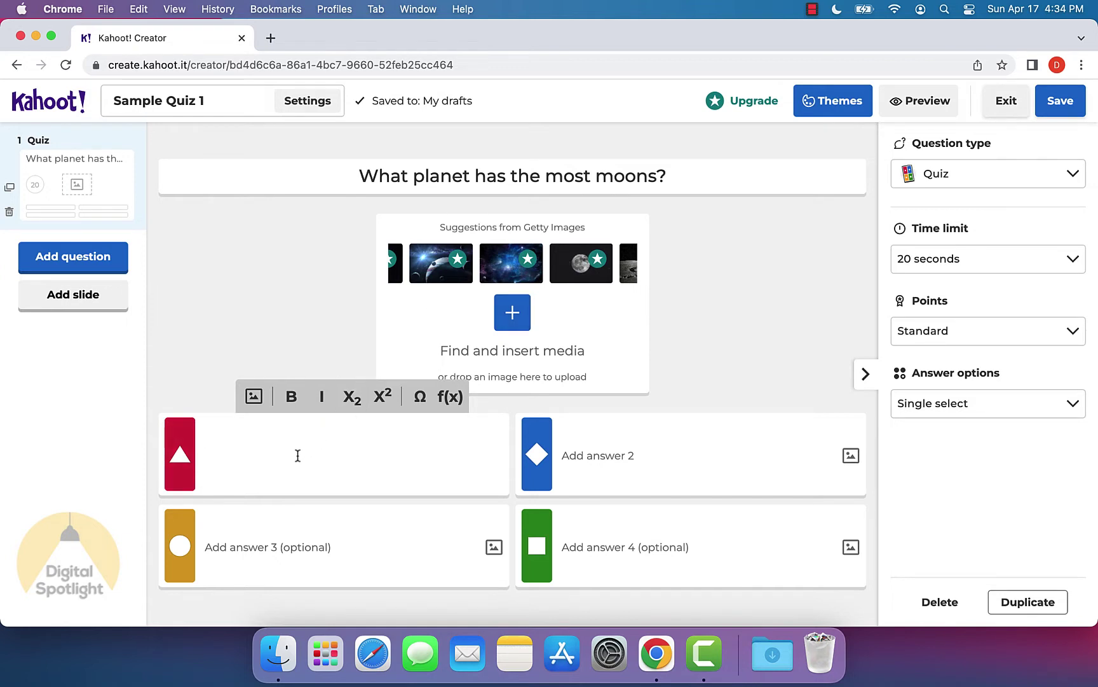
{"action": "type", "text": "E"}
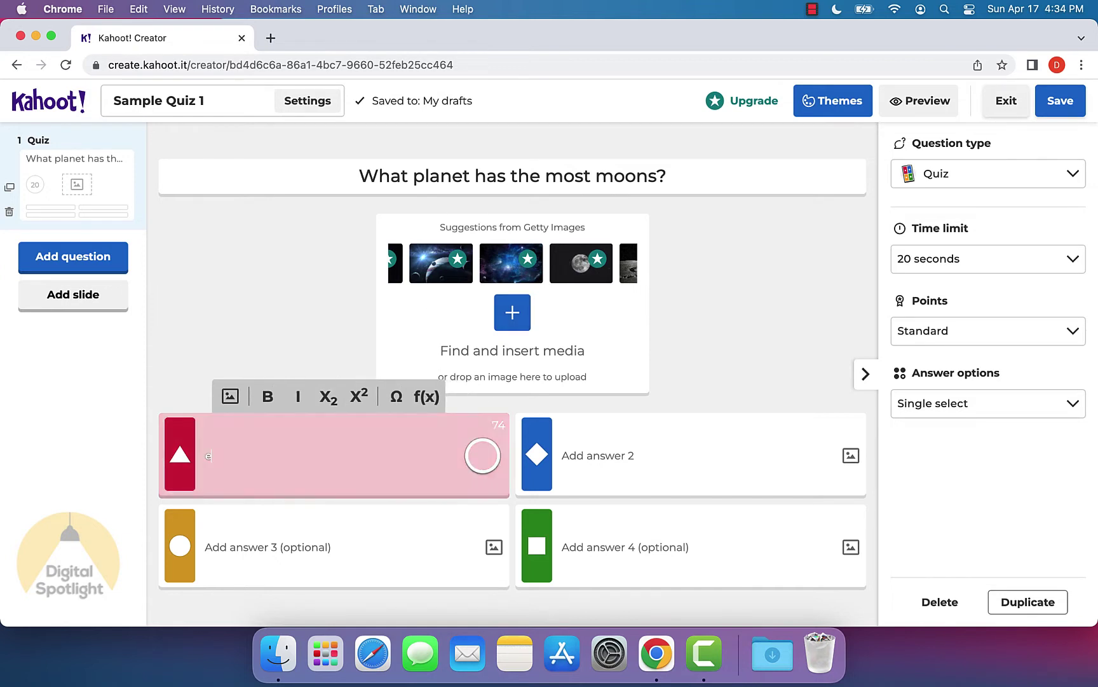
{"action": "type", "text": "arth"}
{"action": "left_click", "coordinate": [289, 551]}
{"action": "type", "text": "Venu"}
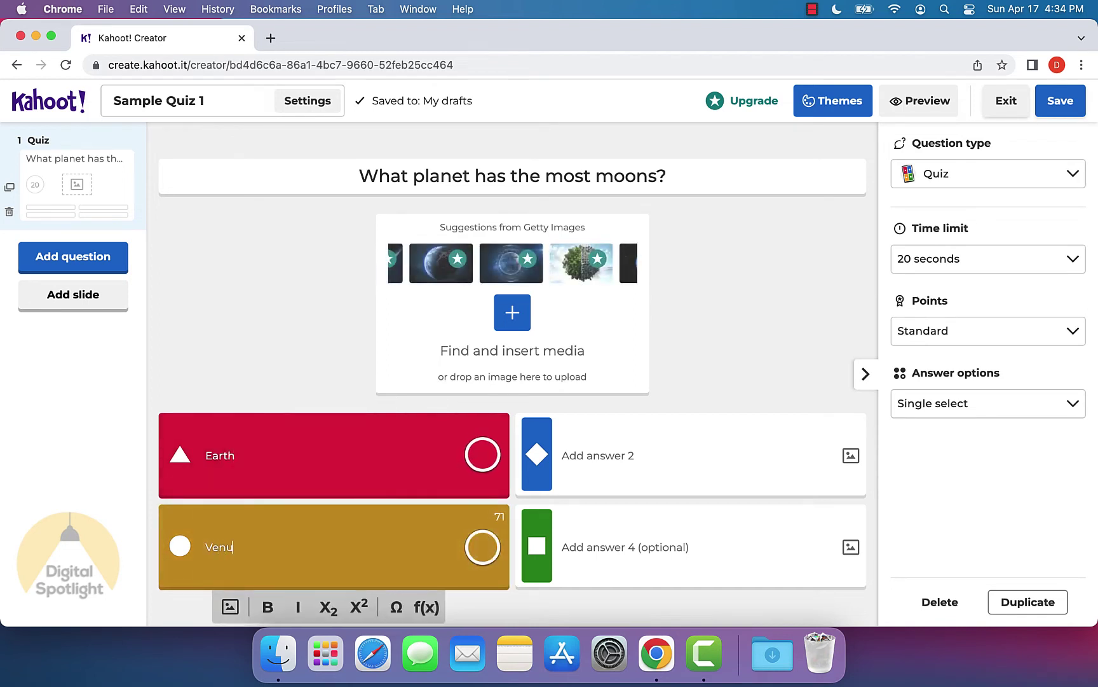
{"action": "type", "text": "s"}
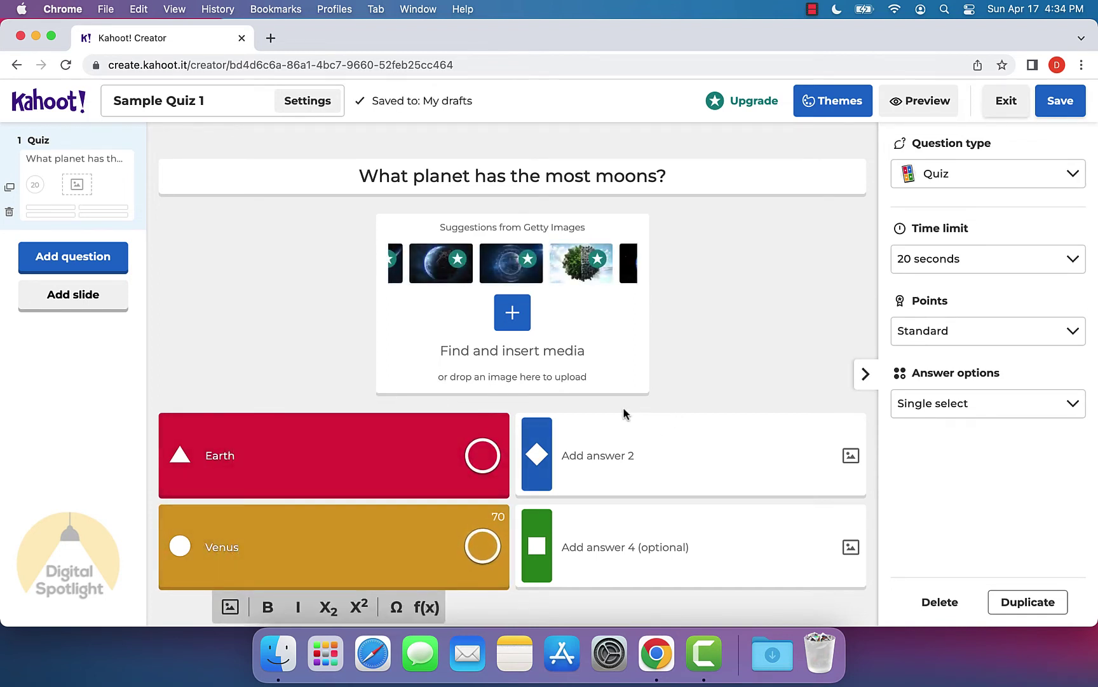
{"action": "left_click", "coordinate": [643, 450]}
{"action": "type", "text": "S"}
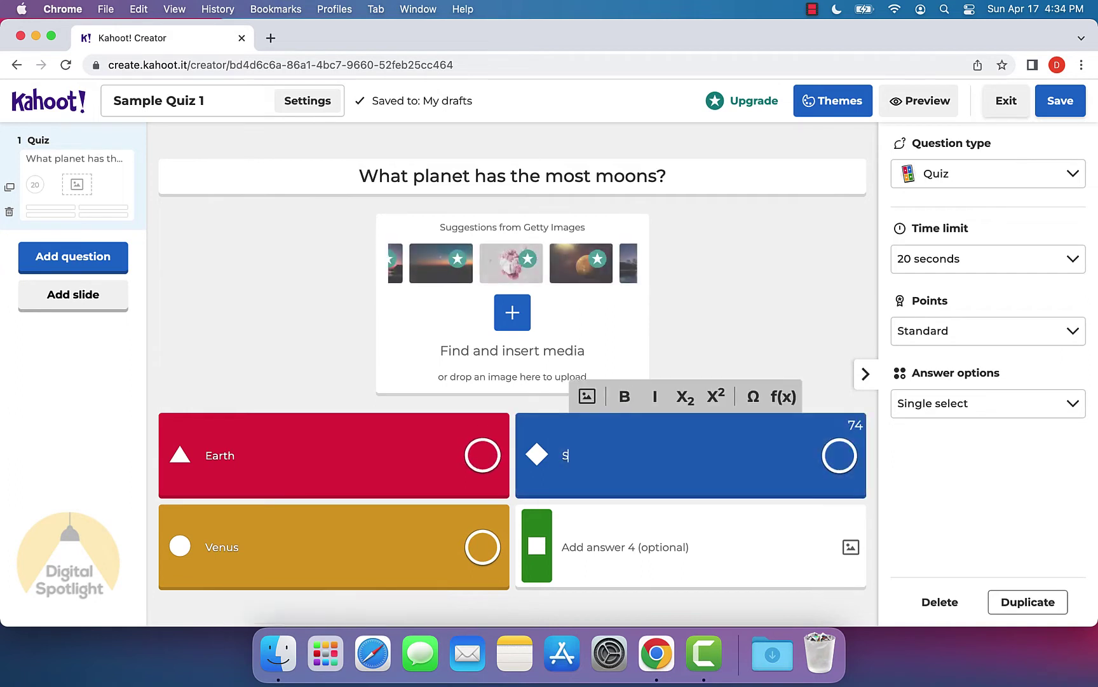
{"action": "type", "text": "aturn"}
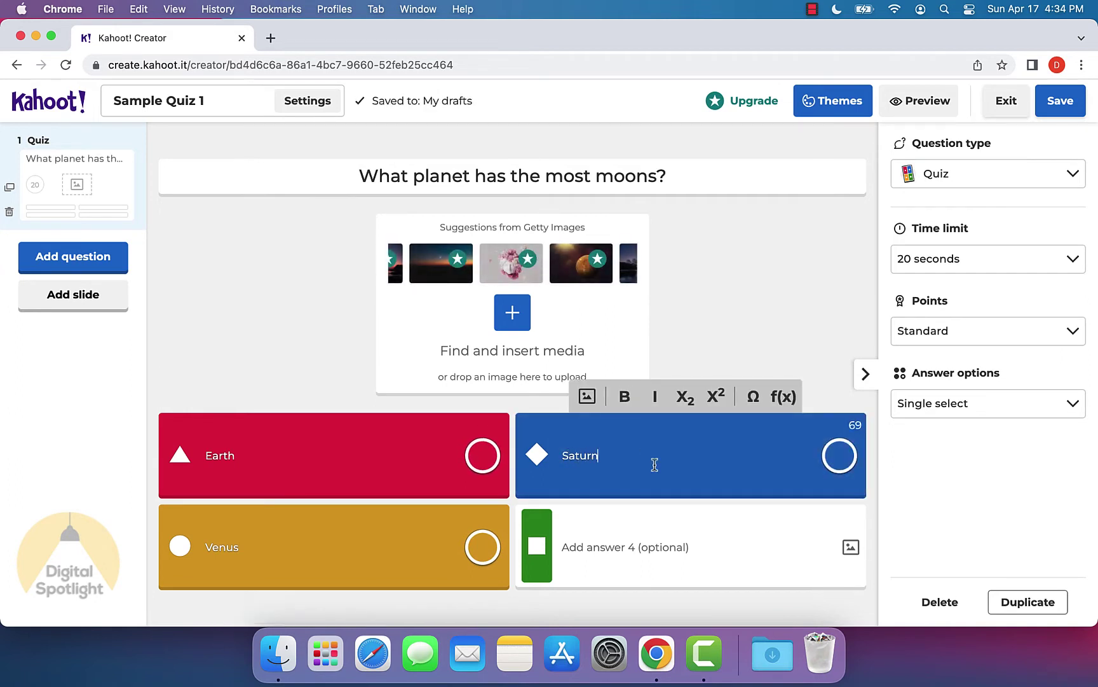
{"action": "left_click", "coordinate": [649, 549]}
{"action": "type", "text": "Mars"}
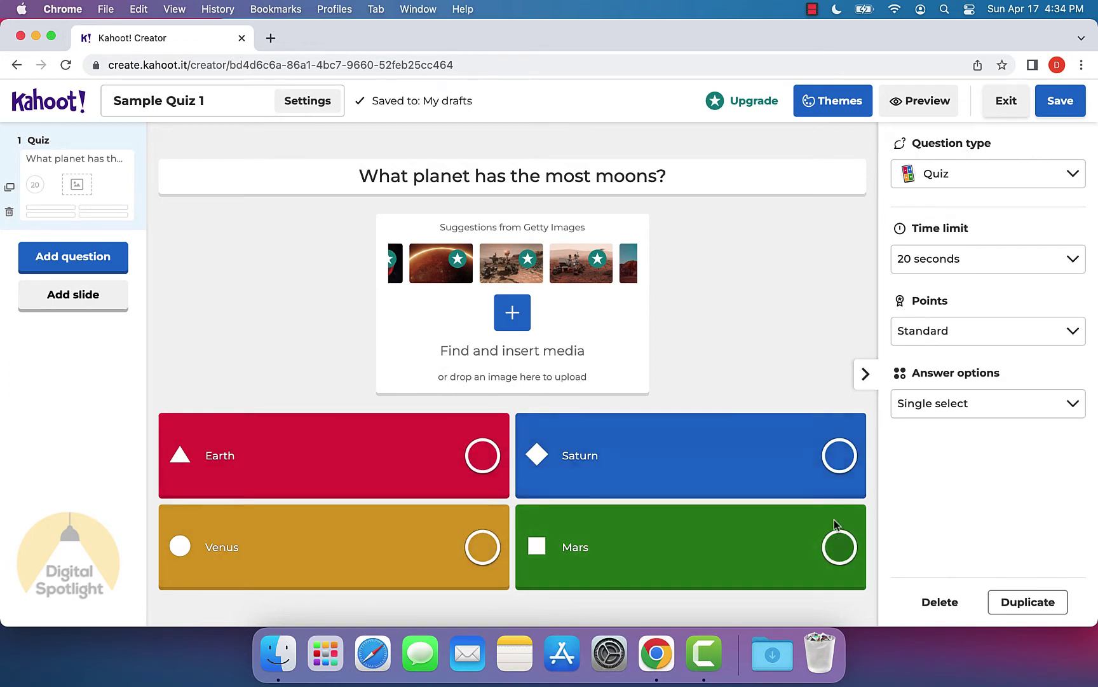
{"action": "left_click", "coordinate": [839, 455]}
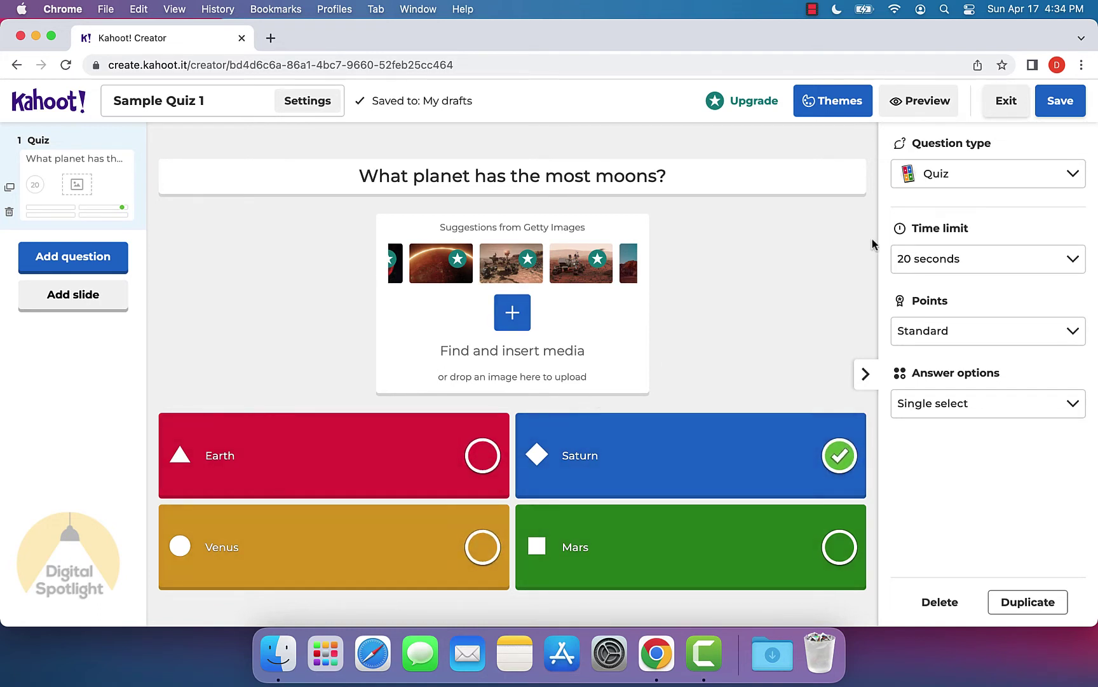
{"action": "left_click", "coordinate": [985, 180]}
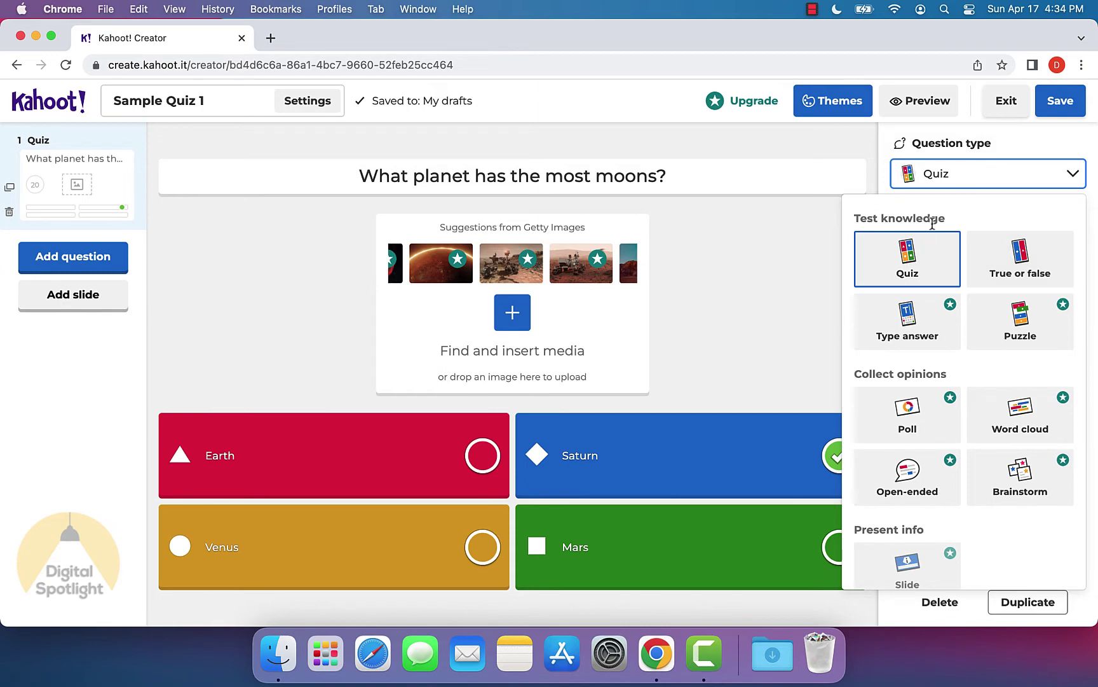
{"action": "left_click", "coordinate": [944, 184]}
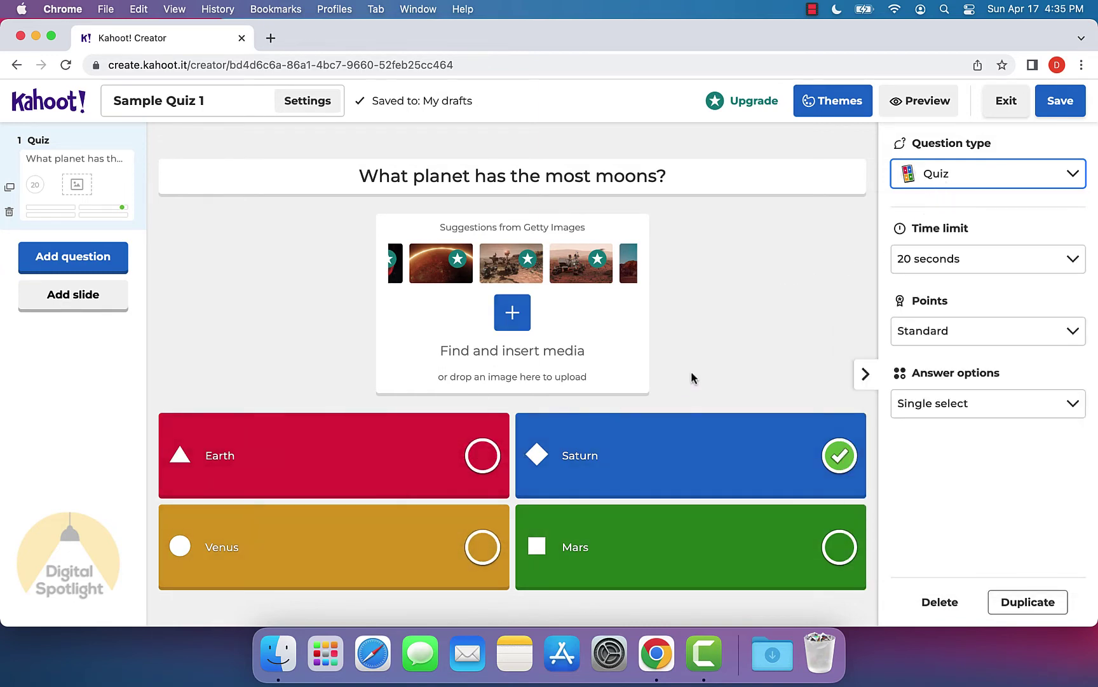
- Set a 10-second time limit, leaving Standard points and Single select answers
{"action": "left_click", "coordinate": [968, 252]}
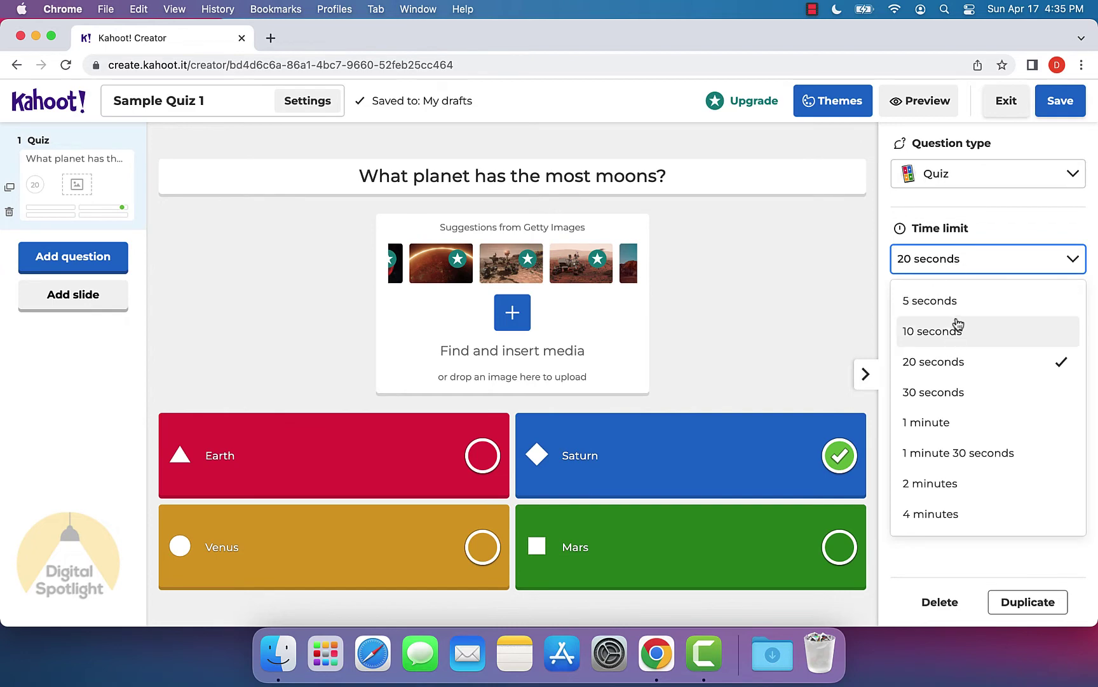
{"action": "left_click", "coordinate": [958, 326]}
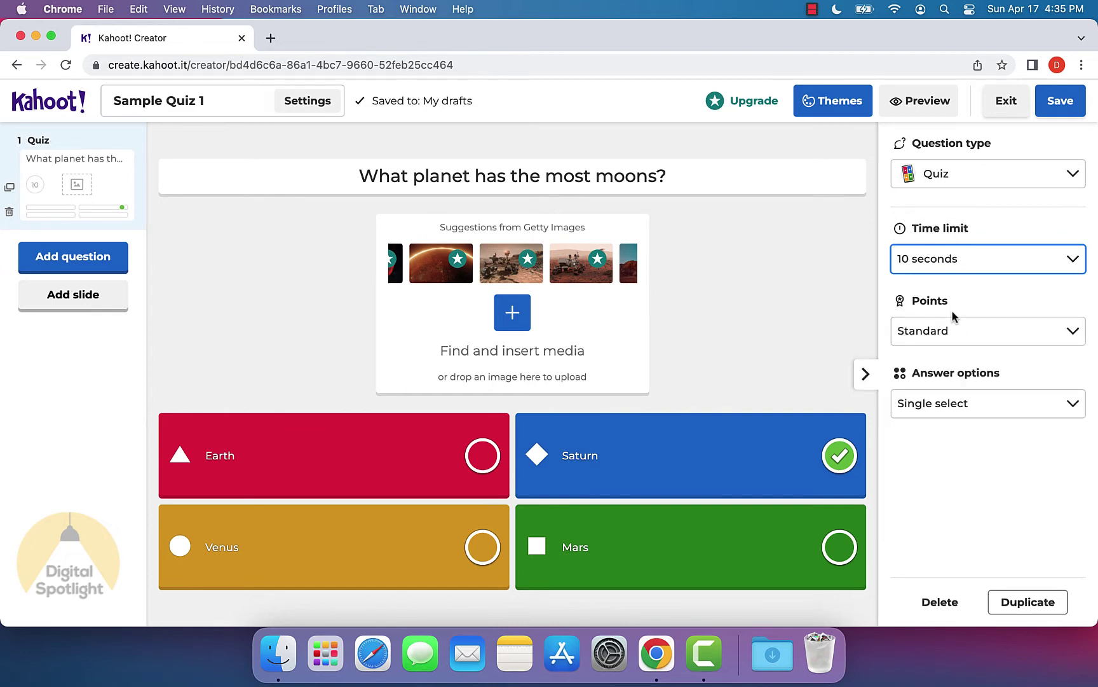
{"action": "left_click", "coordinate": [940, 332]}
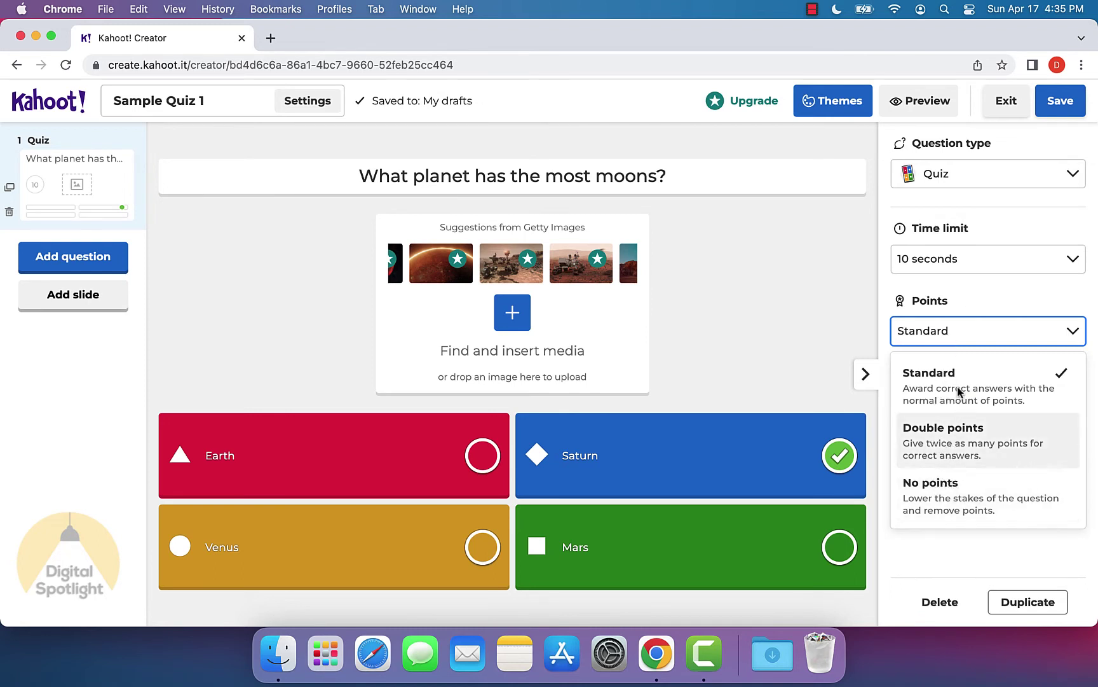
{"action": "left_click", "coordinate": [967, 345]}
{"action": "left_click", "coordinate": [962, 412]}
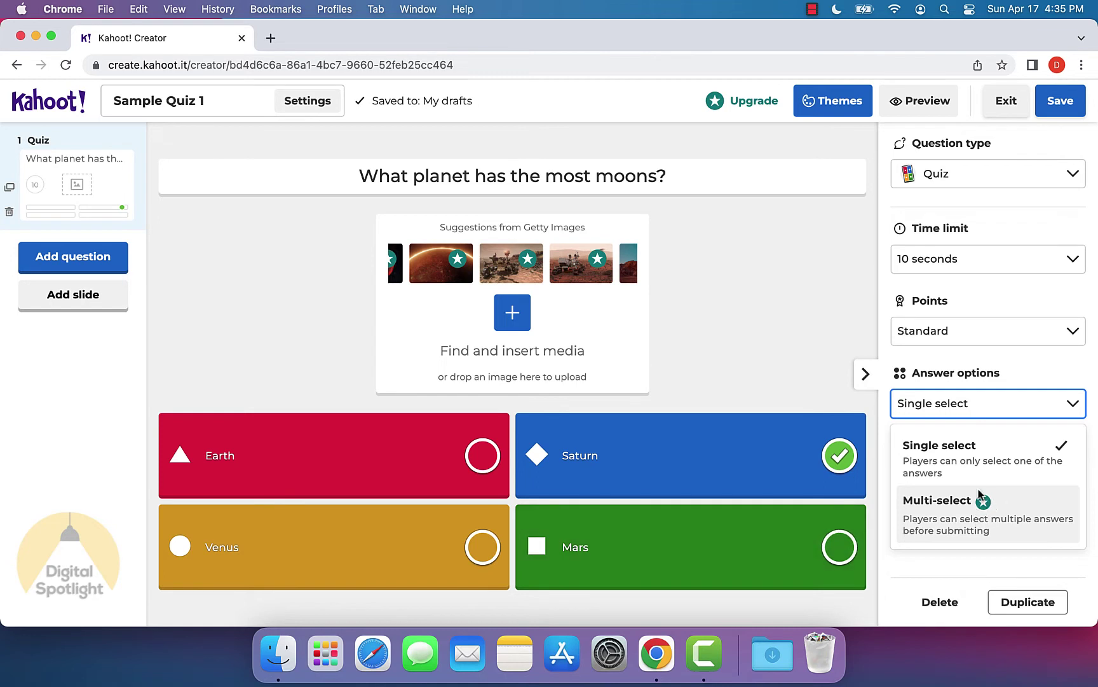
{"action": "left_click", "coordinate": [971, 414]}
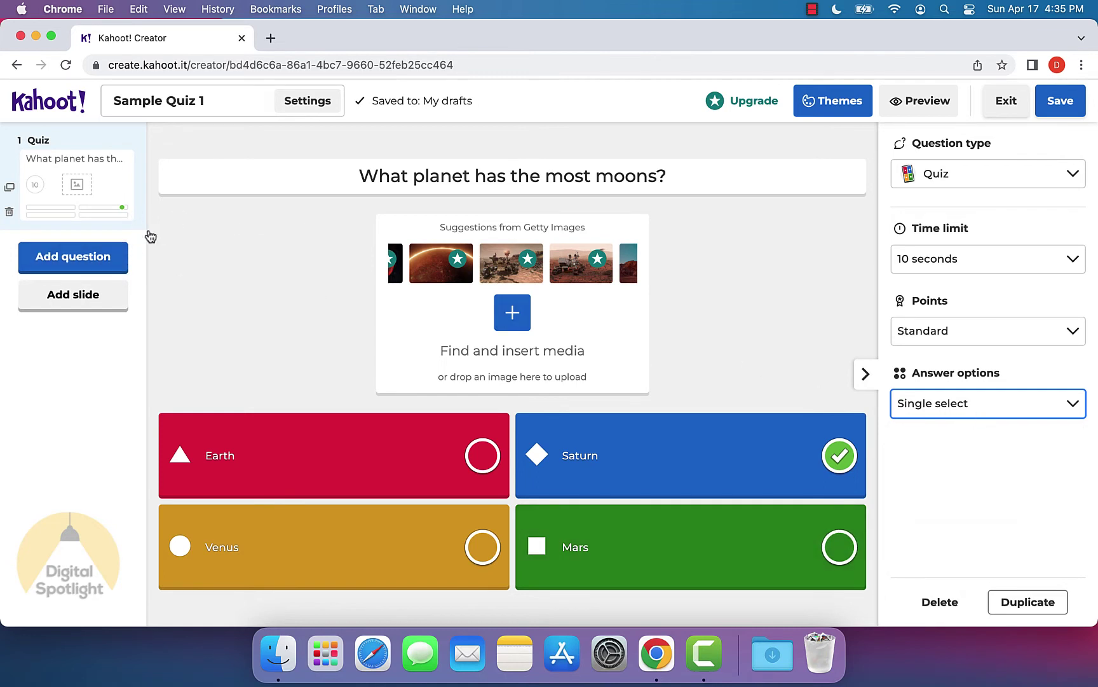
- Add a second quiz question and change its type to True or false
{"action": "left_click", "coordinate": [97, 258]}
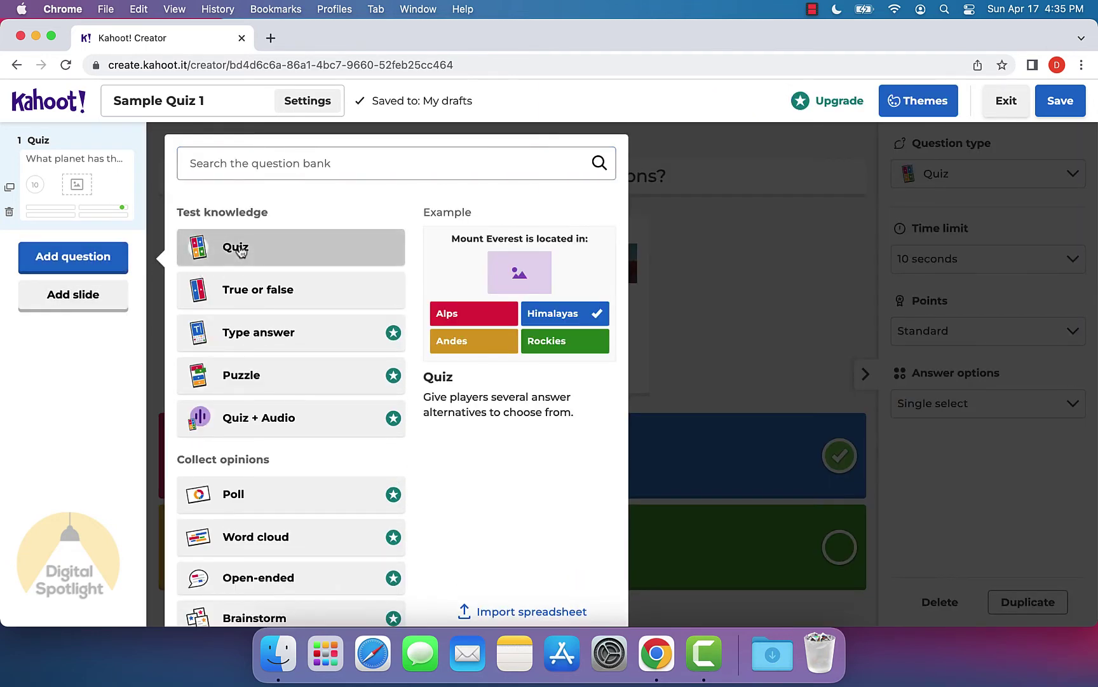
{"action": "left_click", "coordinate": [302, 261]}
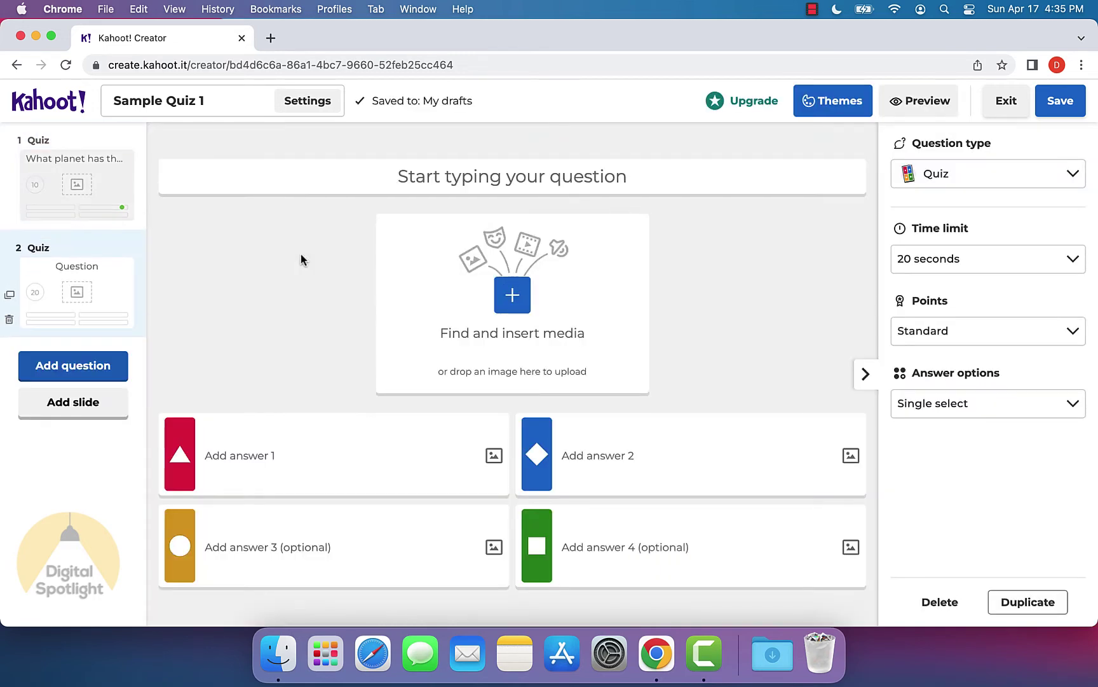
{"action": "left_click", "coordinate": [533, 178]}
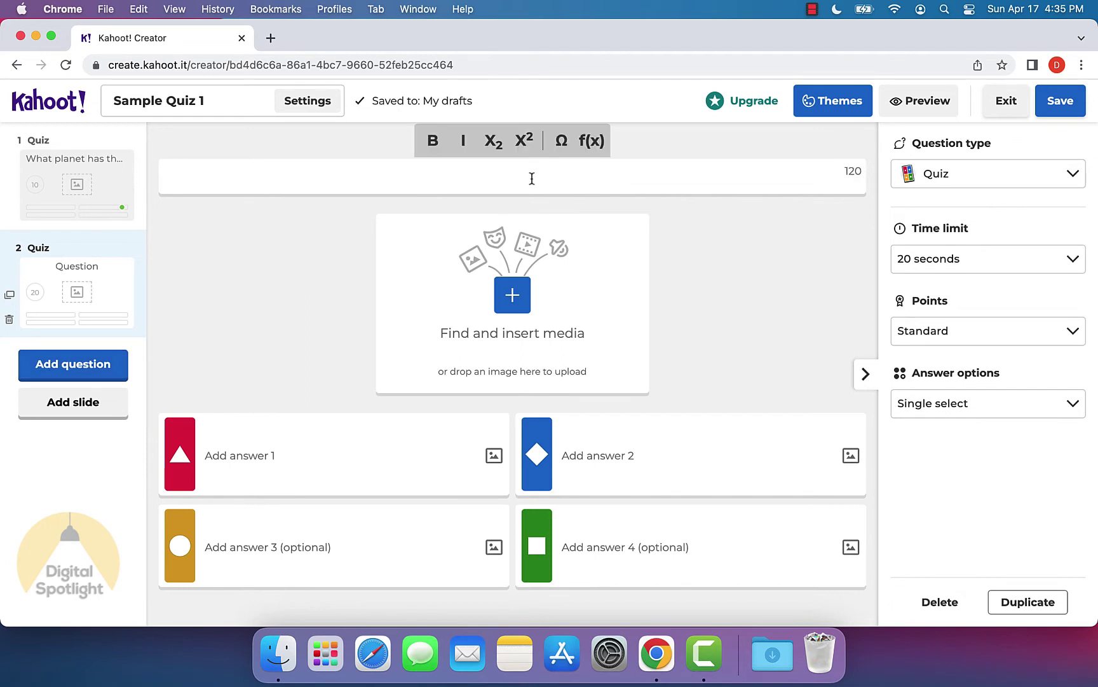
{"action": "left_click", "coordinate": [985, 181]}
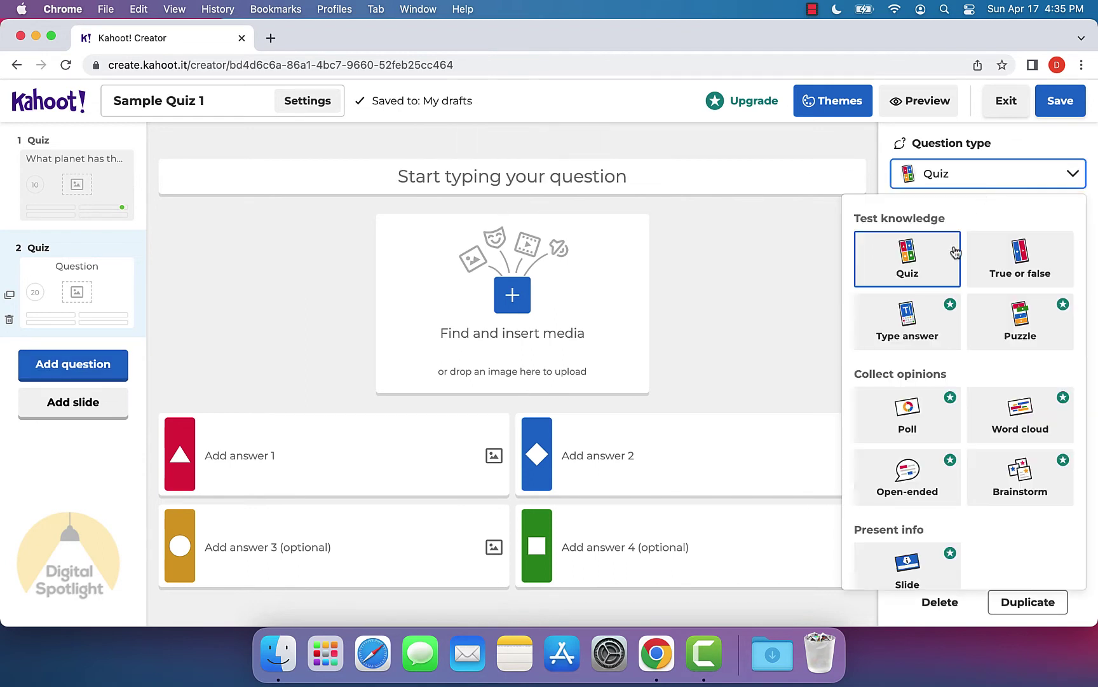
{"action": "left_click", "coordinate": [1025, 267]}
- Enter 'Hong Kong is the country with the highest life expectancy.' and mark True correct
{"action": "left_click", "coordinate": [568, 180]}
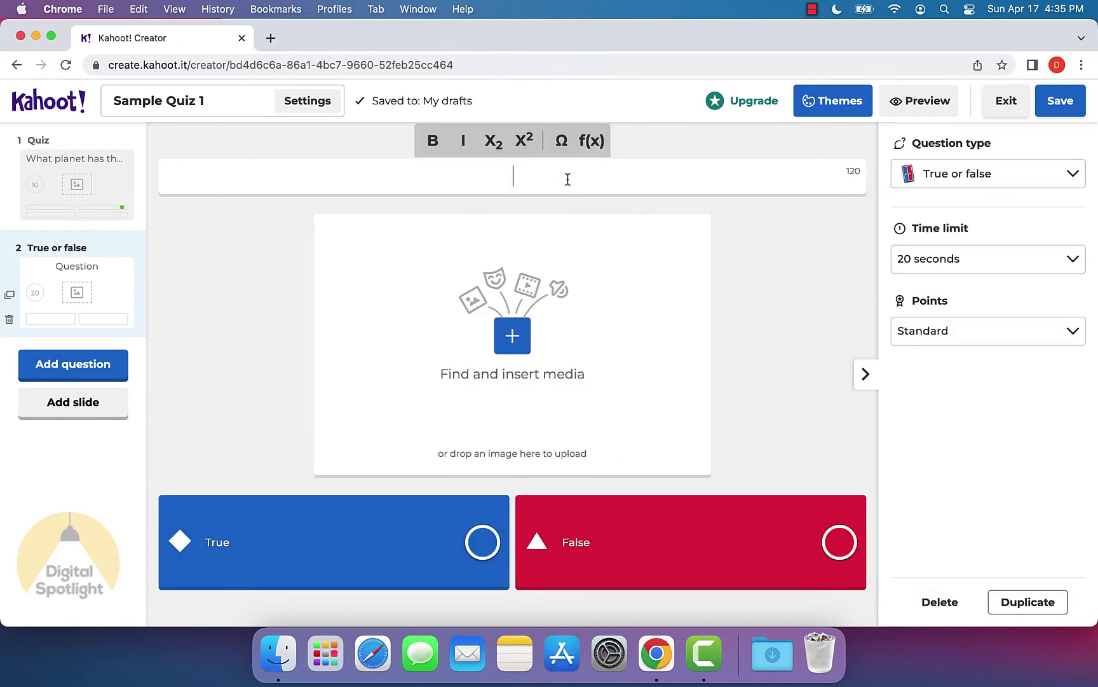
{"action": "type", "text": "Hon"}
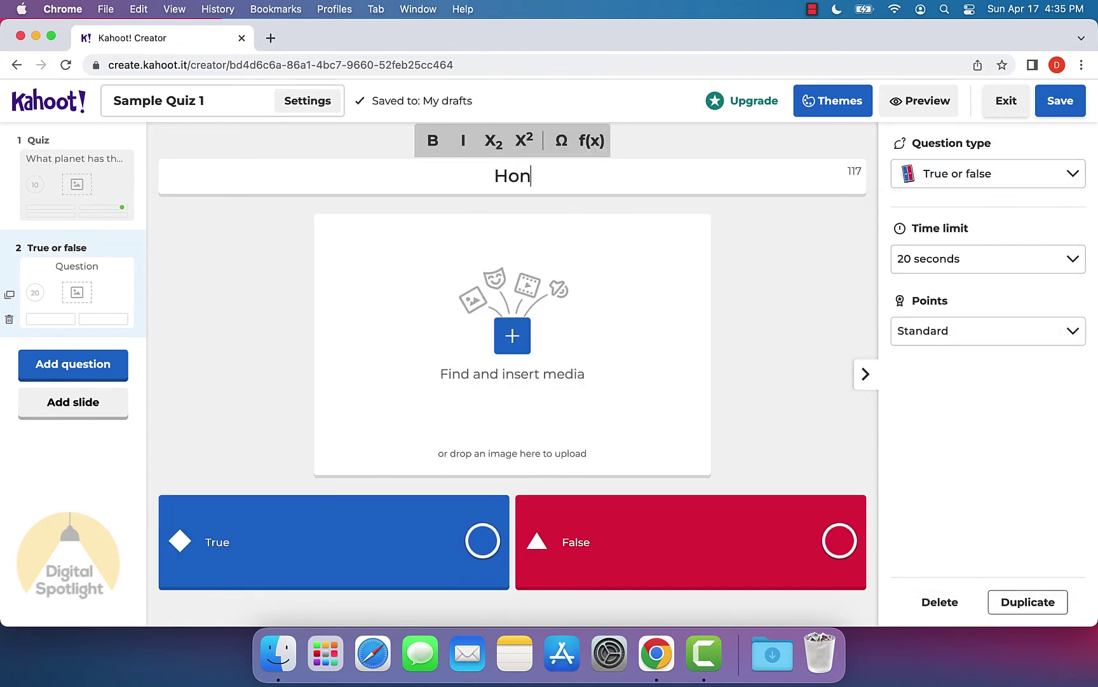
{"action": "type", "text": "g Kong is "}
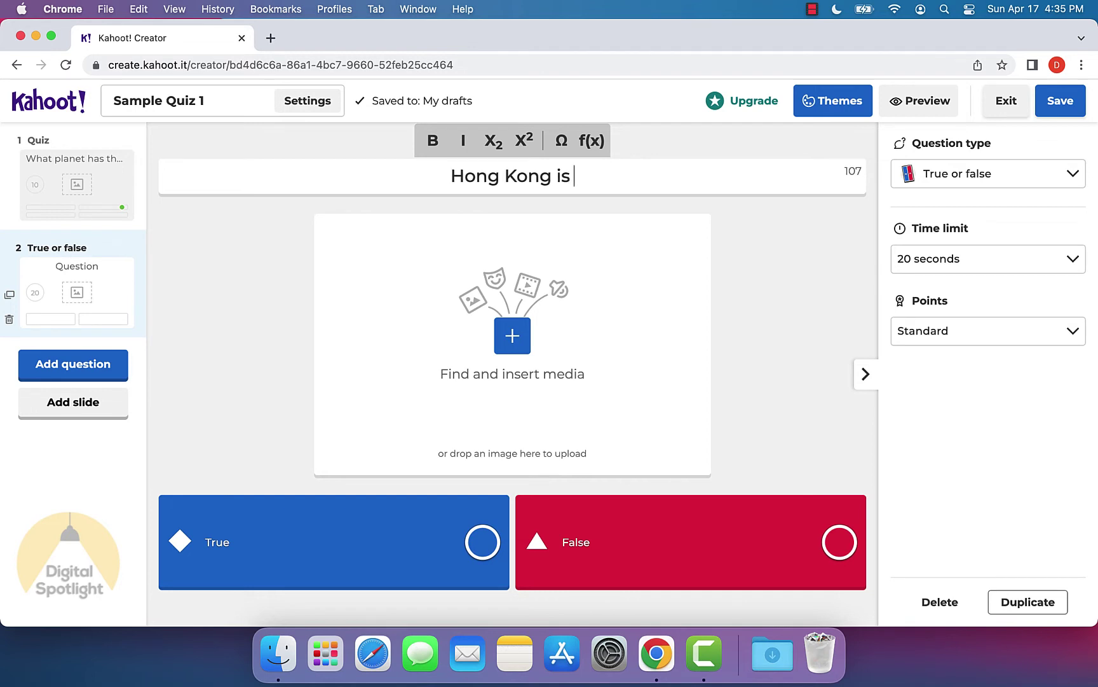
{"action": "type", "text": "the country with "}
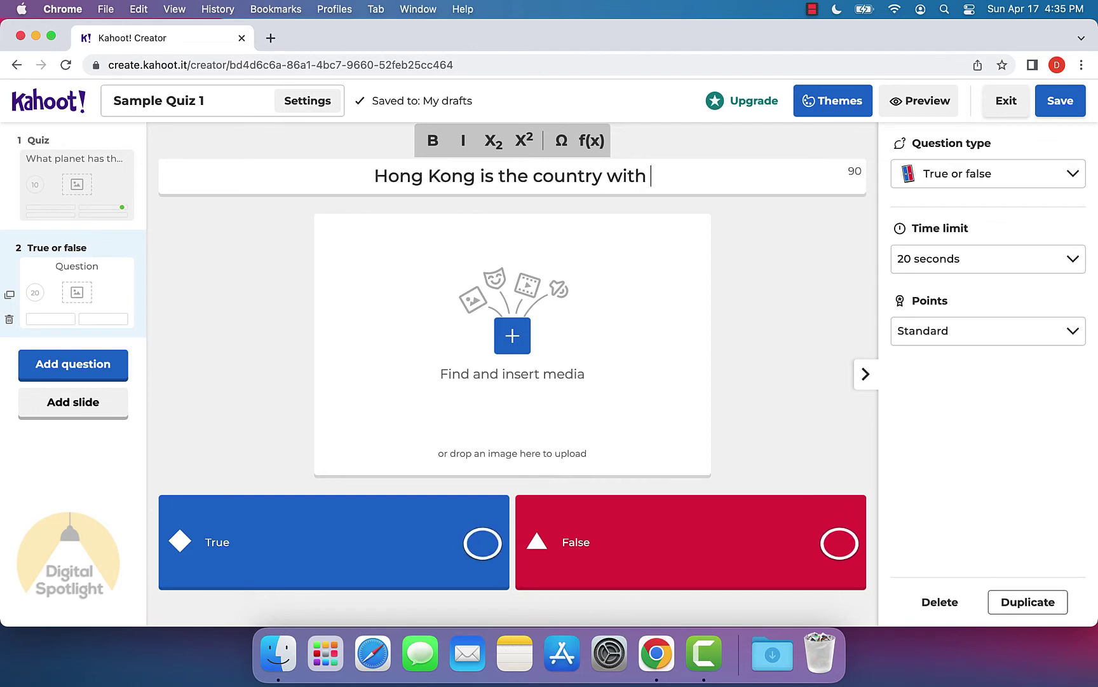
{"action": "type", "text": "the highest life ex"}
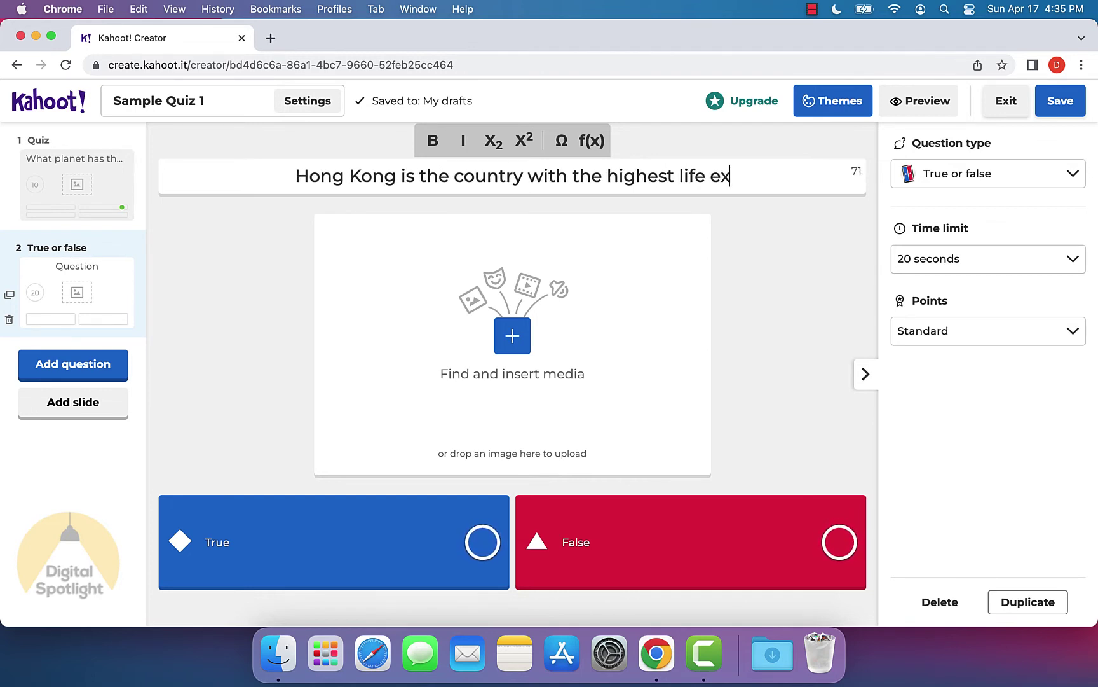
{"action": "type", "text": "pectancy."}
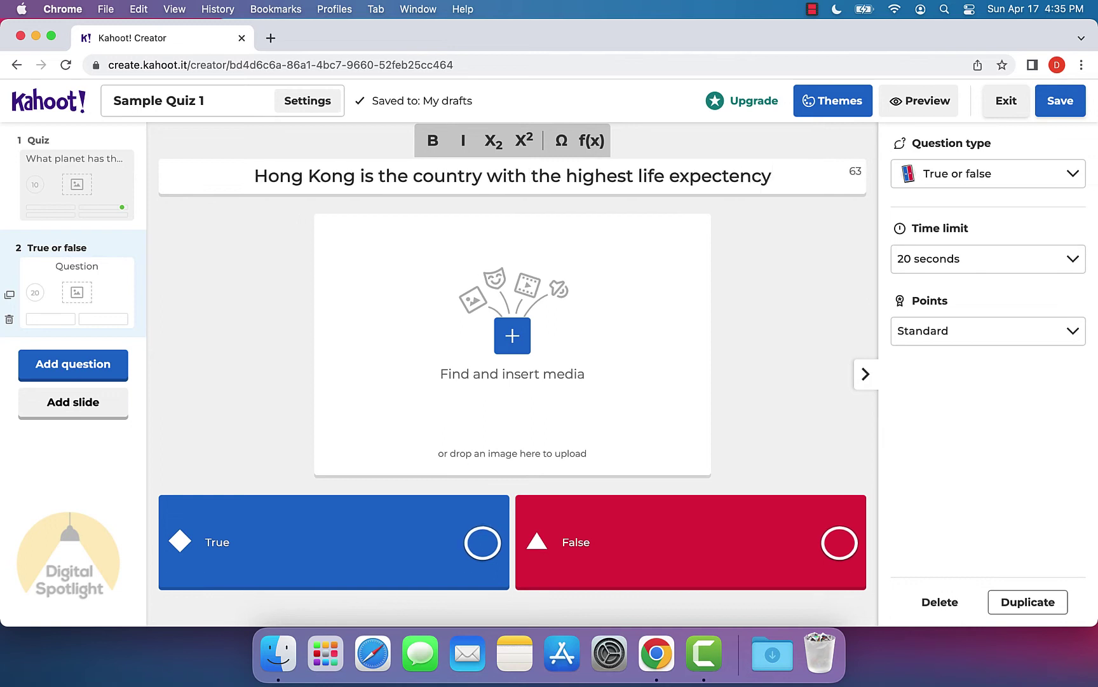
{"action": "key", "text": "BackSpace"}
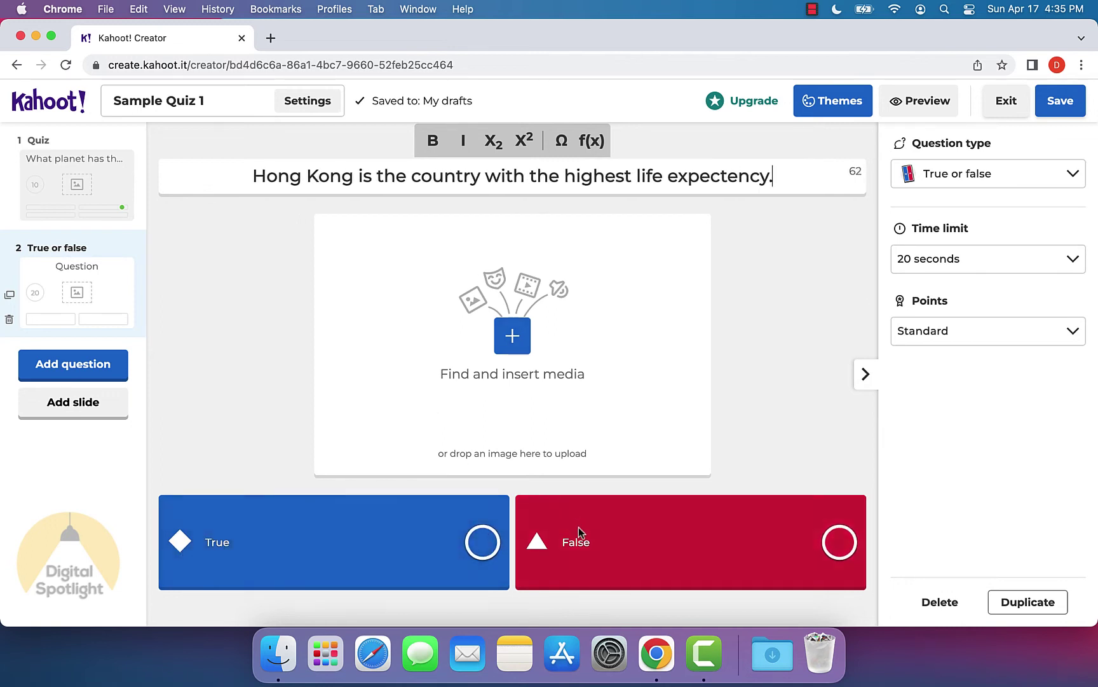
{"action": "left_click", "coordinate": [480, 548]}
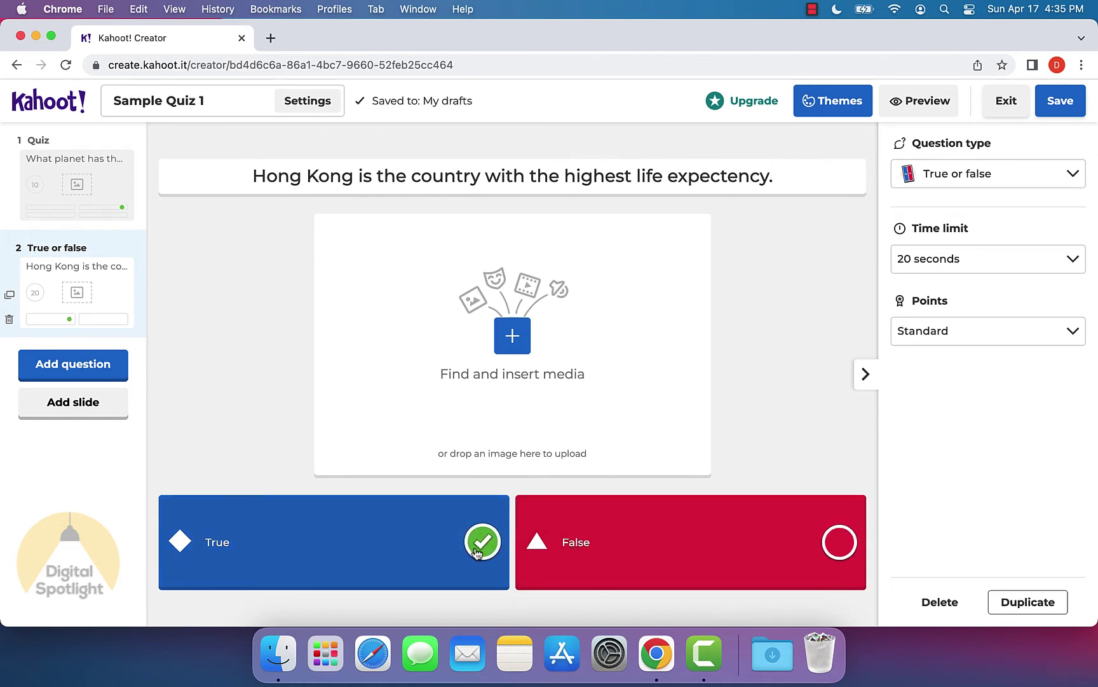
- Give the true/false question a 10-second time limit, keeping Standard points
{"action": "left_click", "coordinate": [1011, 264]}
{"action": "left_click", "coordinate": [976, 327]}
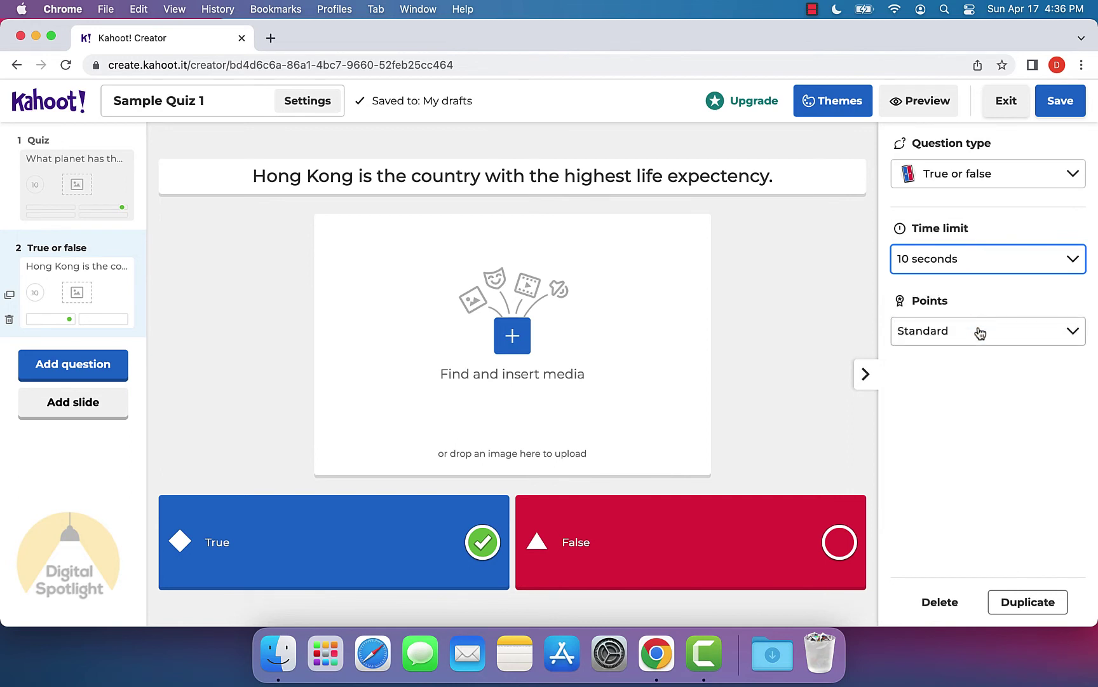
{"action": "left_click", "coordinate": [979, 342]}
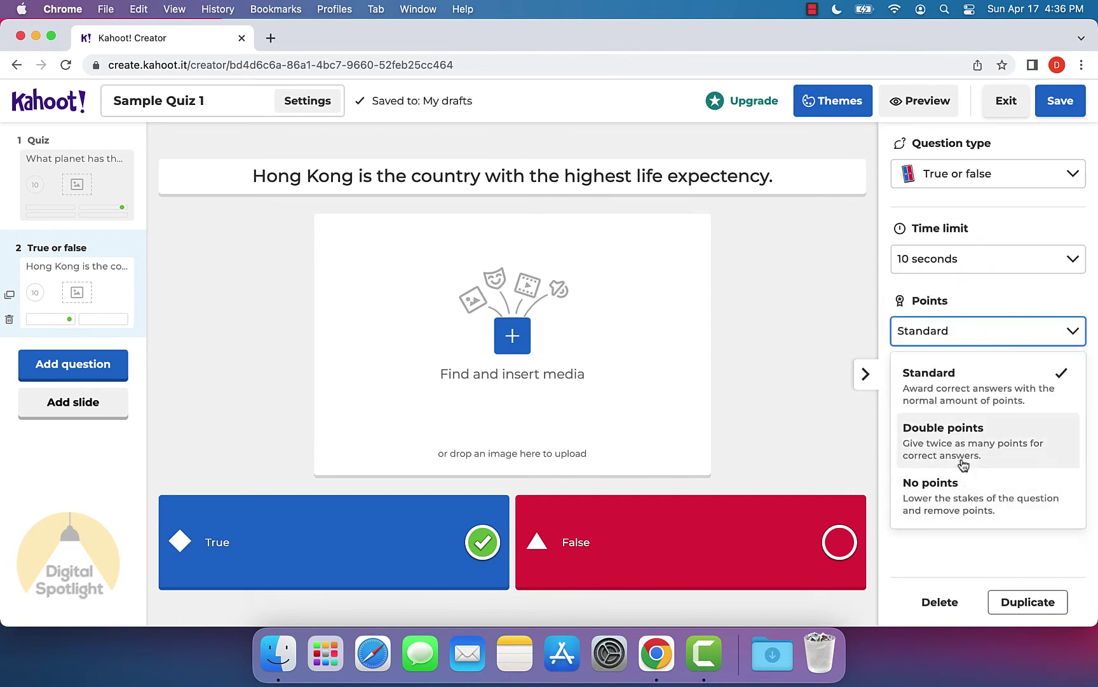
{"action": "left_click", "coordinate": [988, 339]}
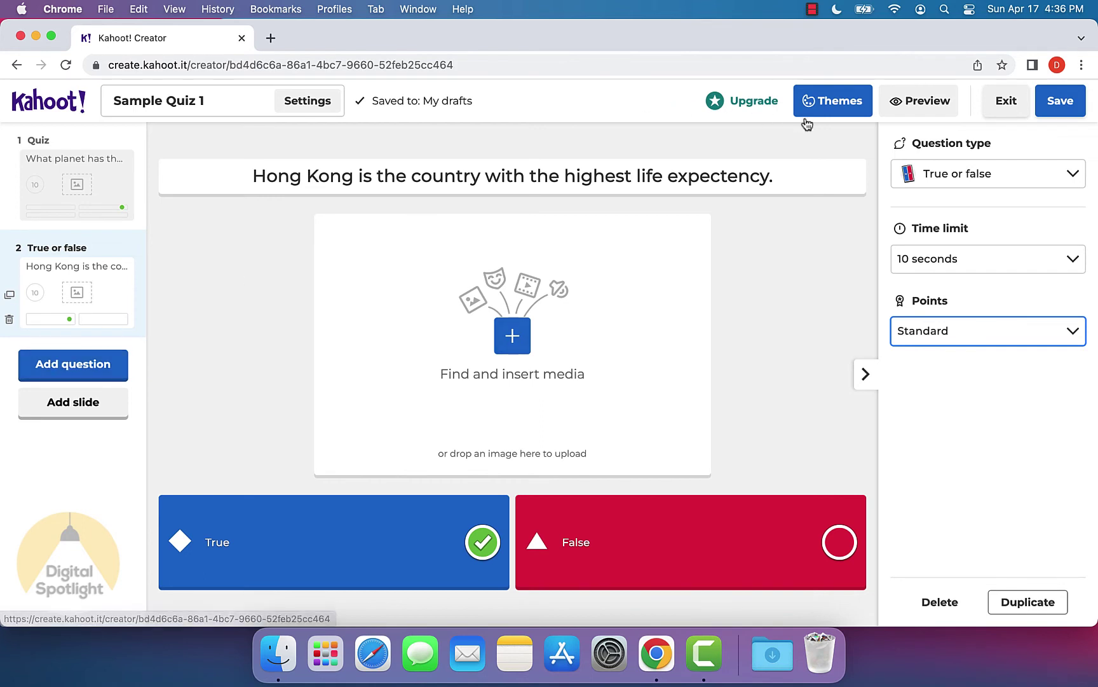
{"action": "left_click", "coordinate": [831, 108]}
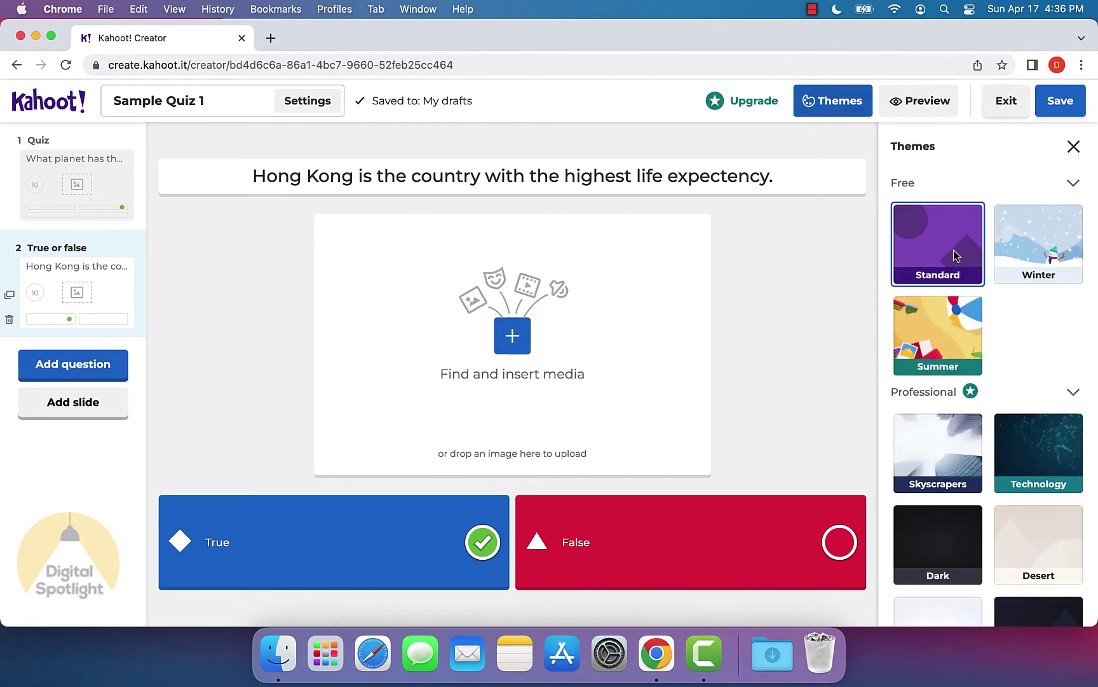
{"action": "scroll", "coordinate": [955, 256], "scroll_direction": "down", "scroll_amount": 5}
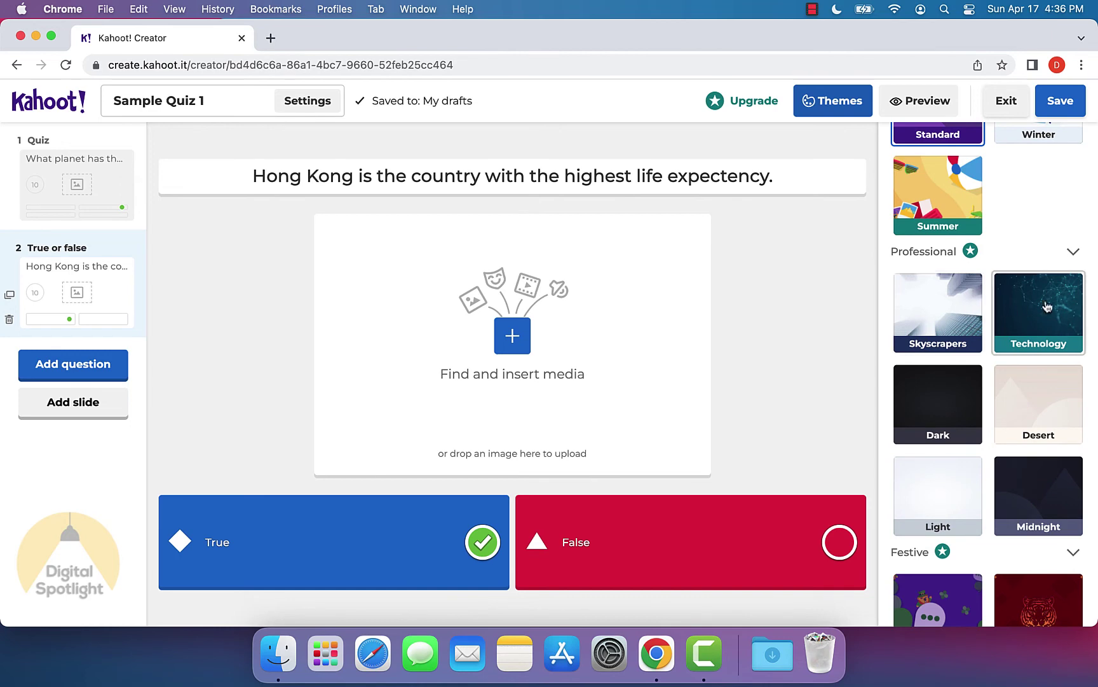
{"action": "left_click", "coordinate": [1041, 327]}
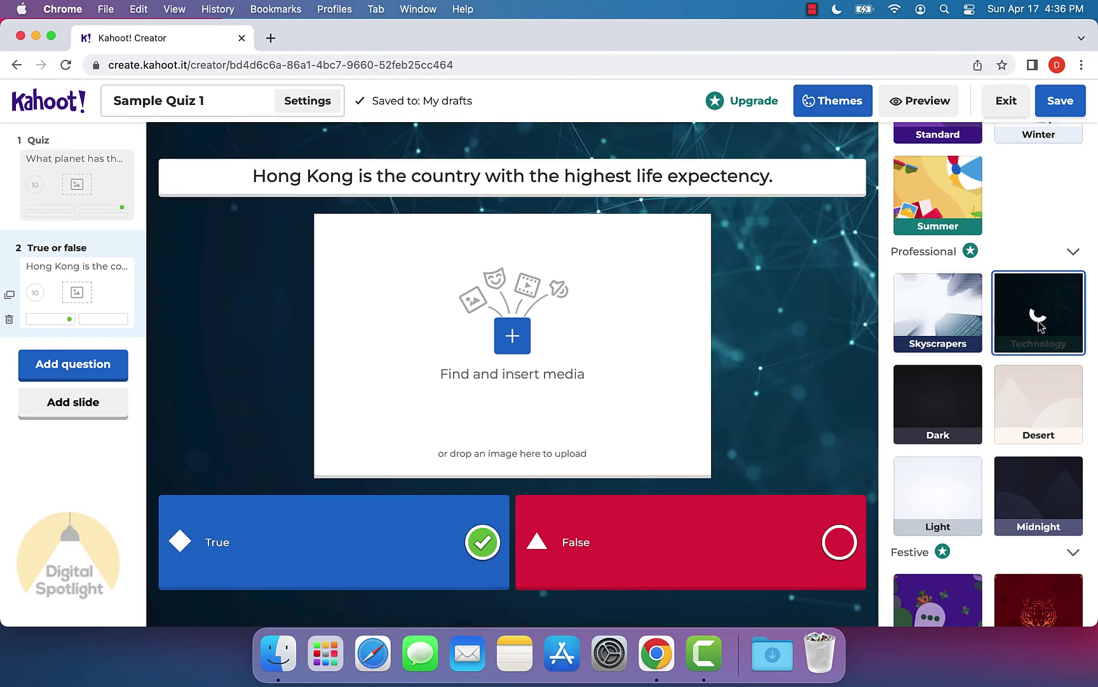
{"action": "left_click", "coordinate": [953, 396]}
{"action": "scroll", "coordinate": [951, 389], "scroll_direction": "down", "scroll_amount": 3}
{"action": "scroll", "coordinate": [1005, 502], "scroll_direction": "up", "scroll_amount": 5}
{"action": "left_click", "coordinate": [952, 253]}
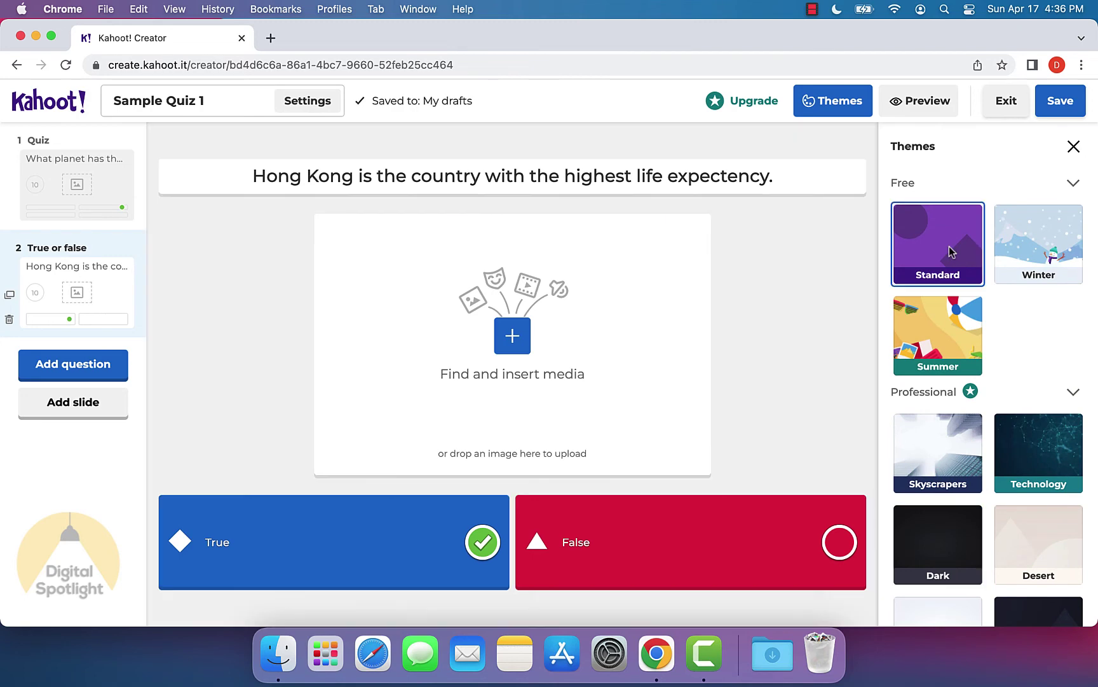
{"action": "left_click", "coordinate": [1073, 147]}
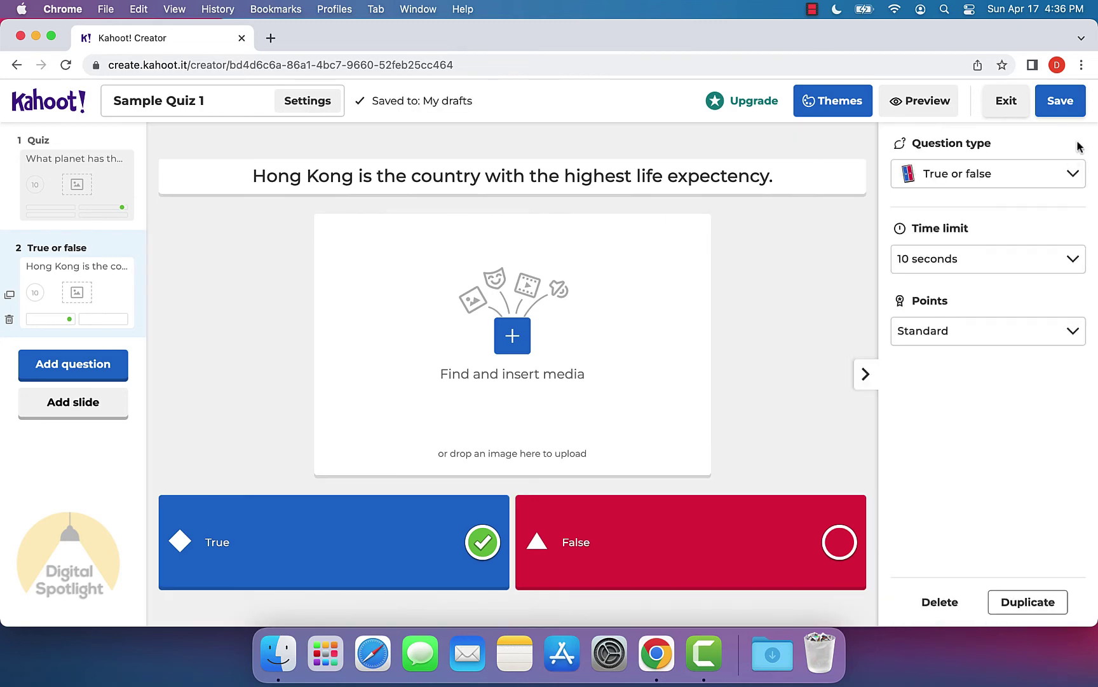
- Preview the planet-moons question through its Saturn reveal, then exit back to slide 1
{"action": "left_click", "coordinate": [91, 206]}
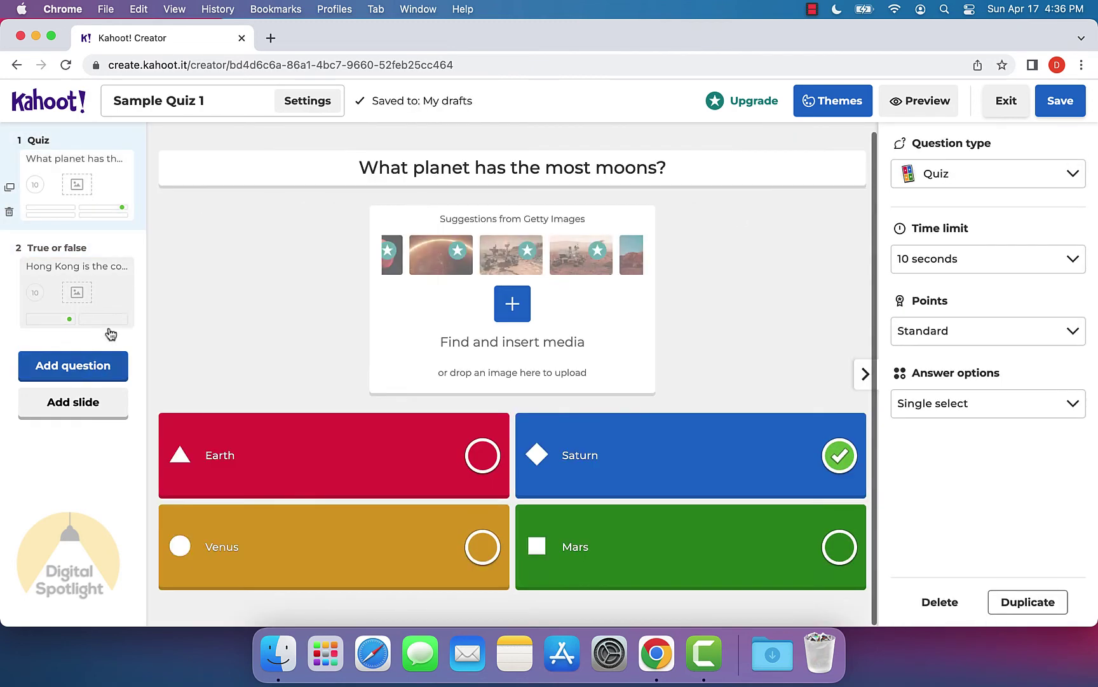
{"action": "left_click", "coordinate": [907, 100]}
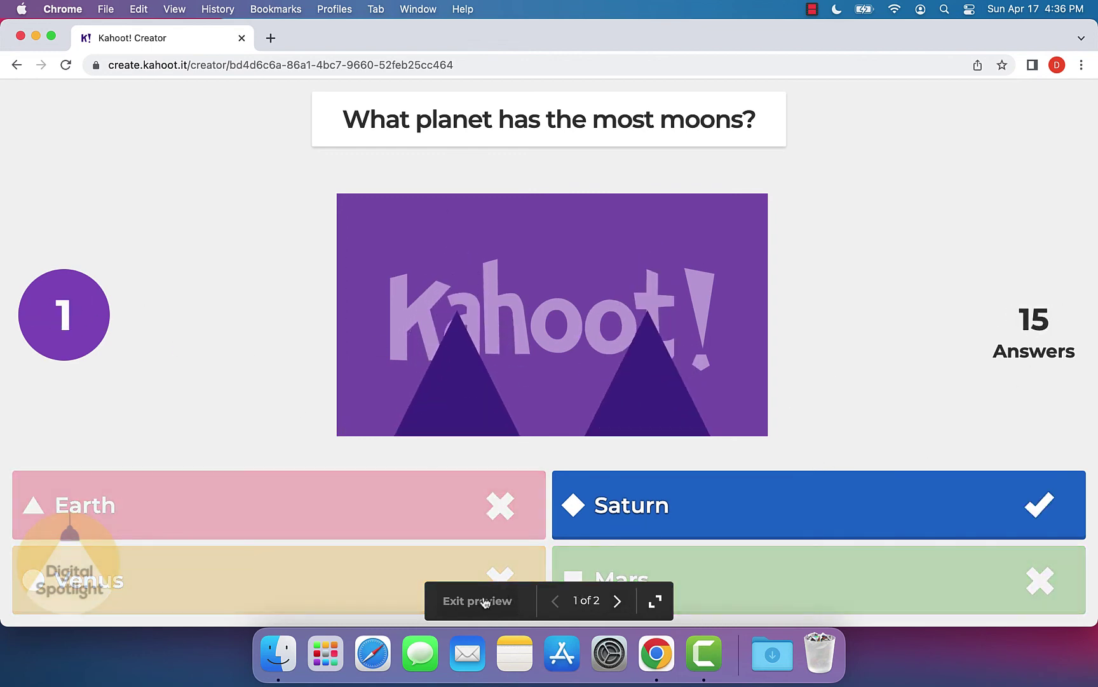
{"action": "left_click", "coordinate": [490, 600]}
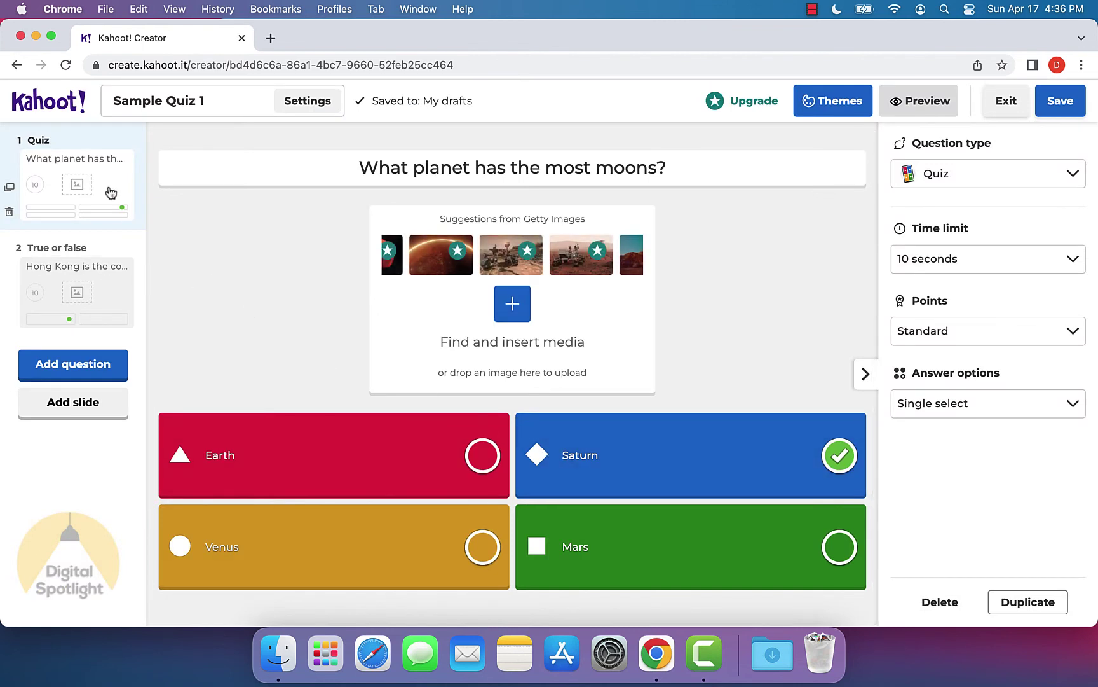
{"action": "left_click", "coordinate": [76, 283]}
{"action": "left_click", "coordinate": [86, 191]}
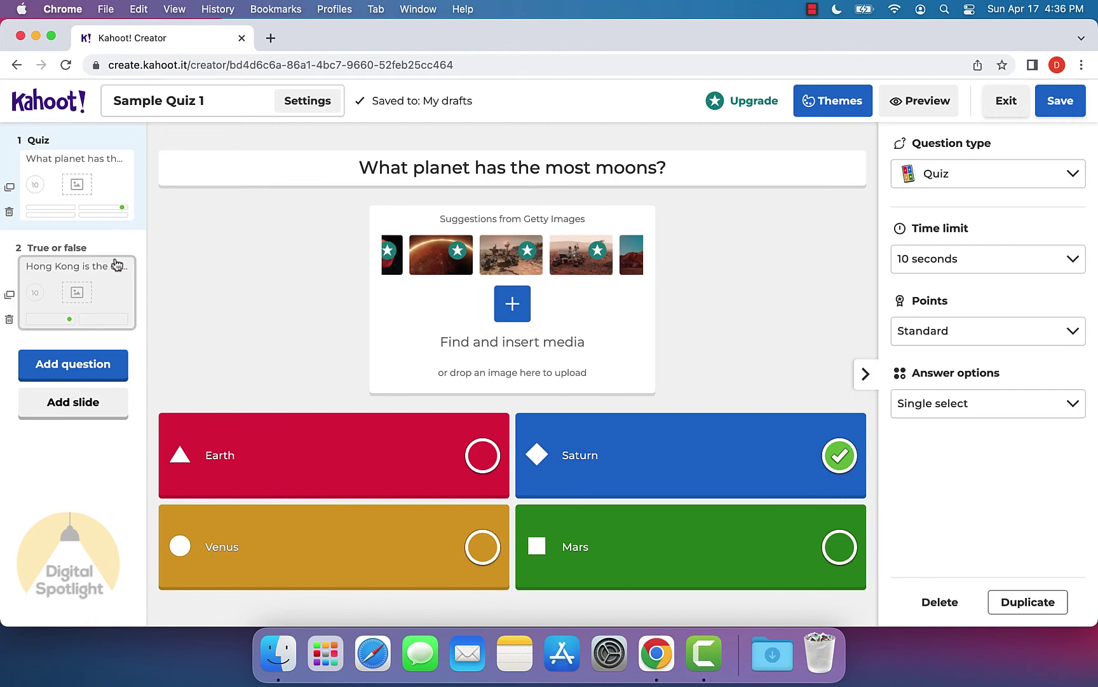
- Save Sample Quiz 1 and start a live hosted game with the free basic player limit
{"action": "left_click", "coordinate": [1058, 103]}
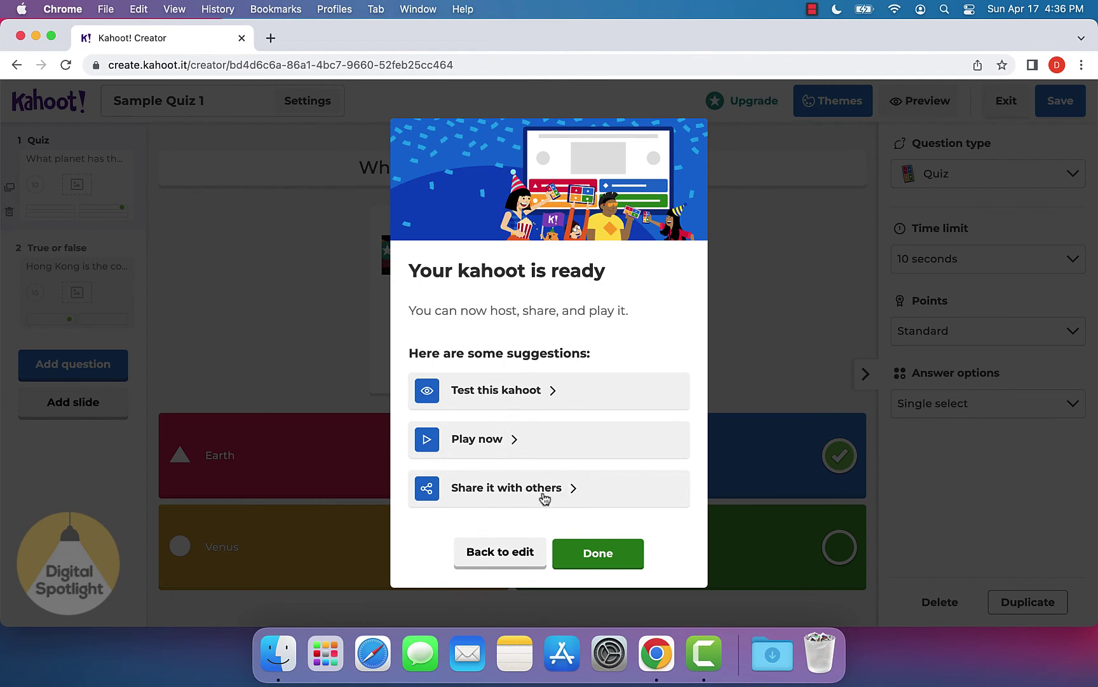
{"action": "left_click", "coordinate": [495, 442]}
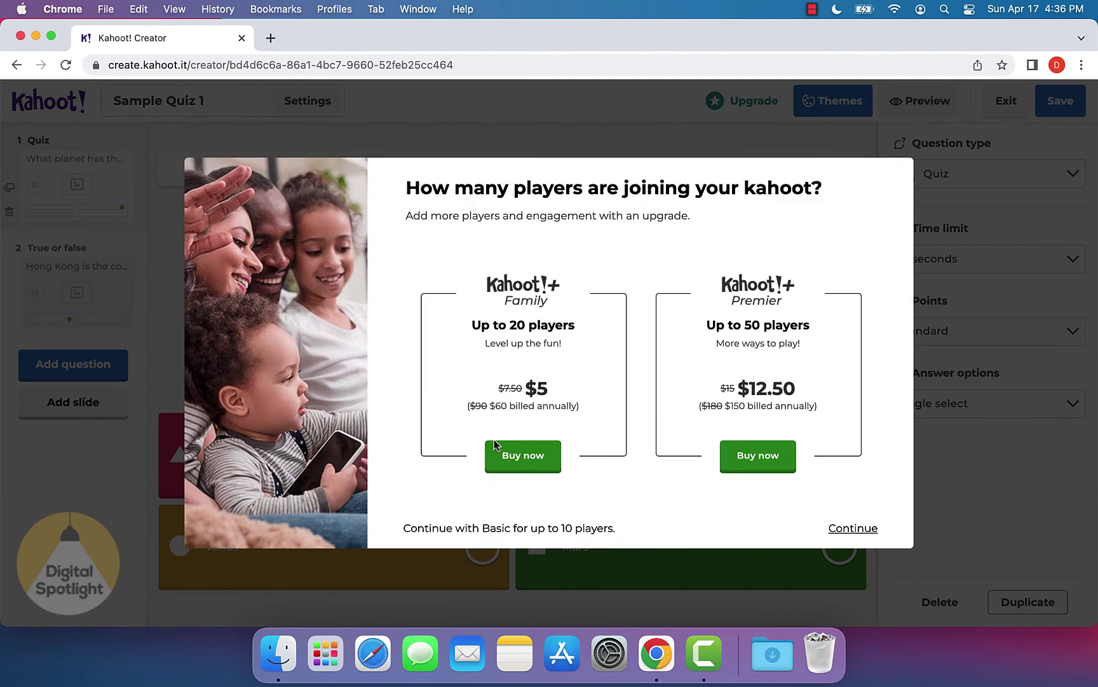
{"action": "left_click", "coordinate": [852, 528]}
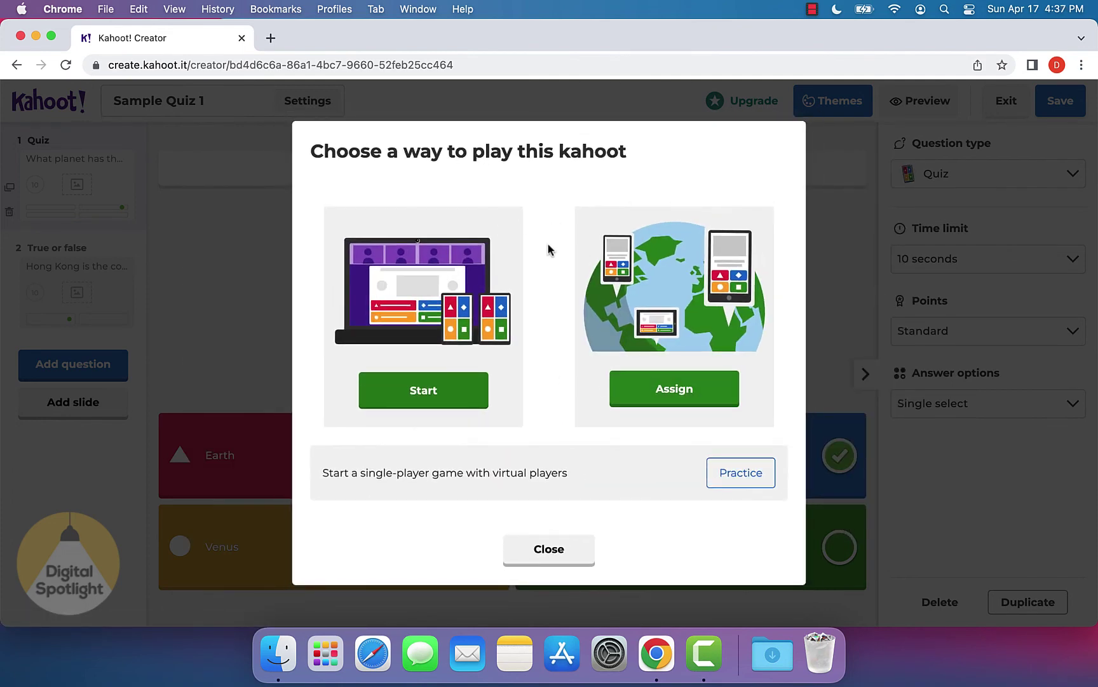
{"action": "left_click", "coordinate": [438, 396]}
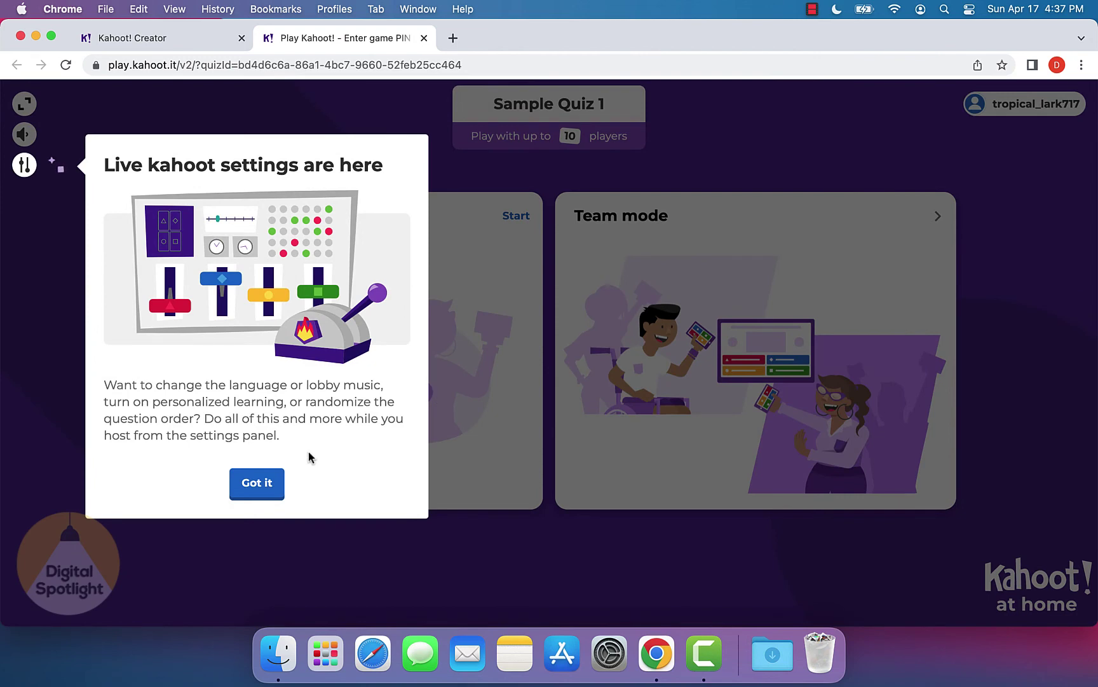
- Host the game in Classic mode, adjust the lobby music volume, then leave the game-PIN lobby
{"action": "left_click", "coordinate": [270, 481]}
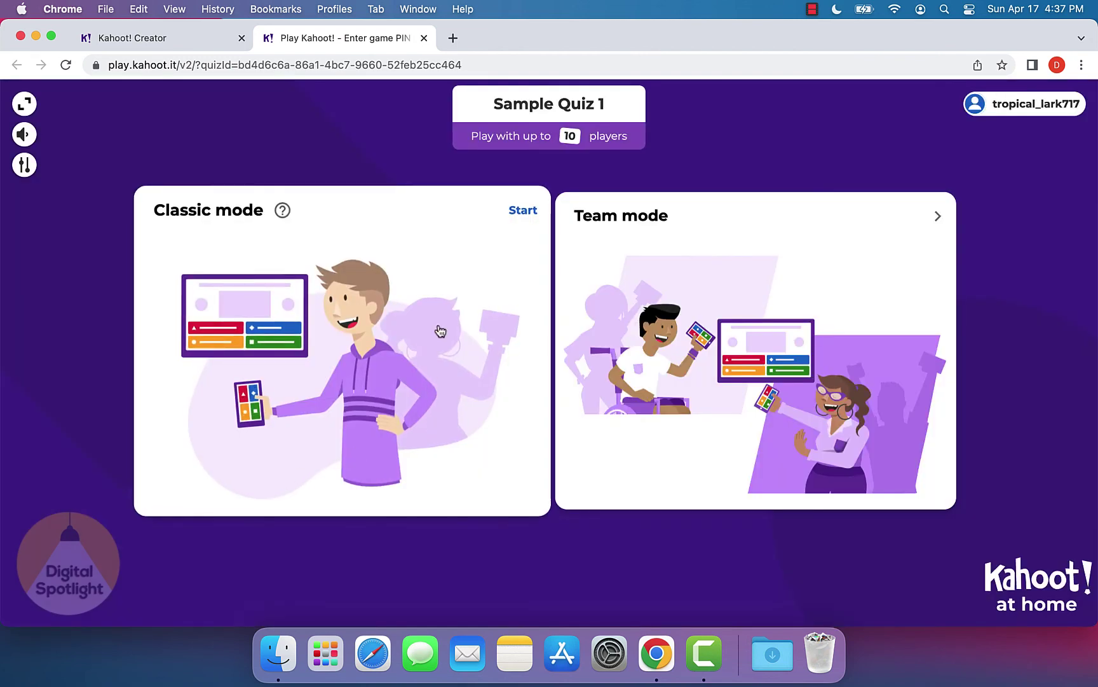
{"action": "left_click", "coordinate": [384, 311]}
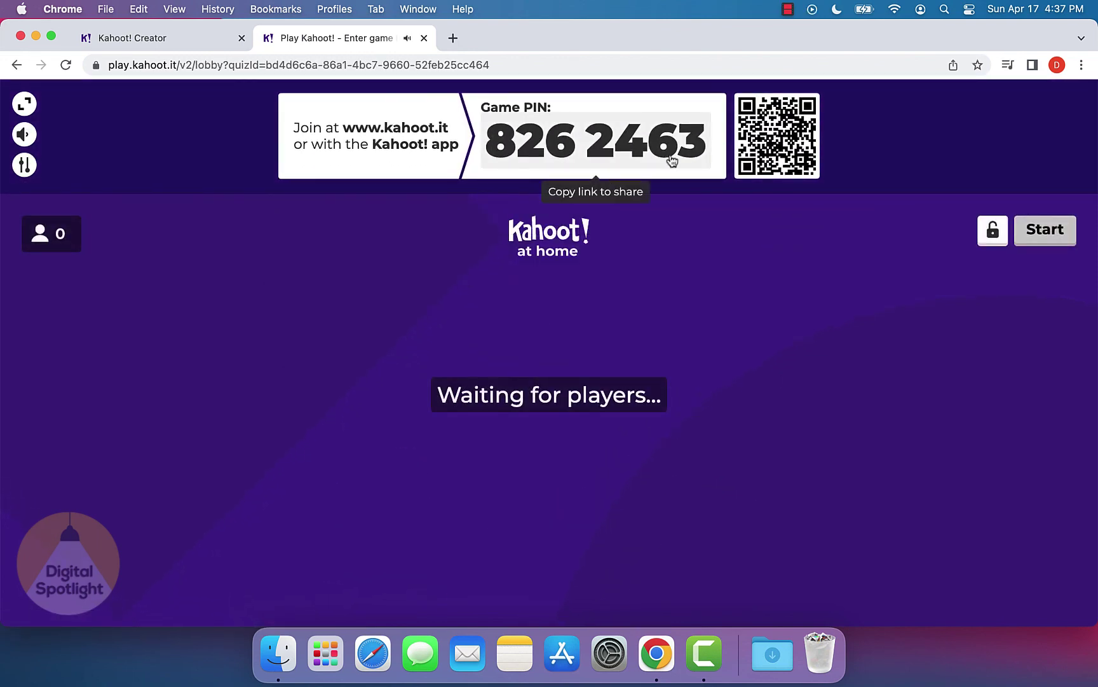
{"action": "left_click", "coordinate": [24, 134]}
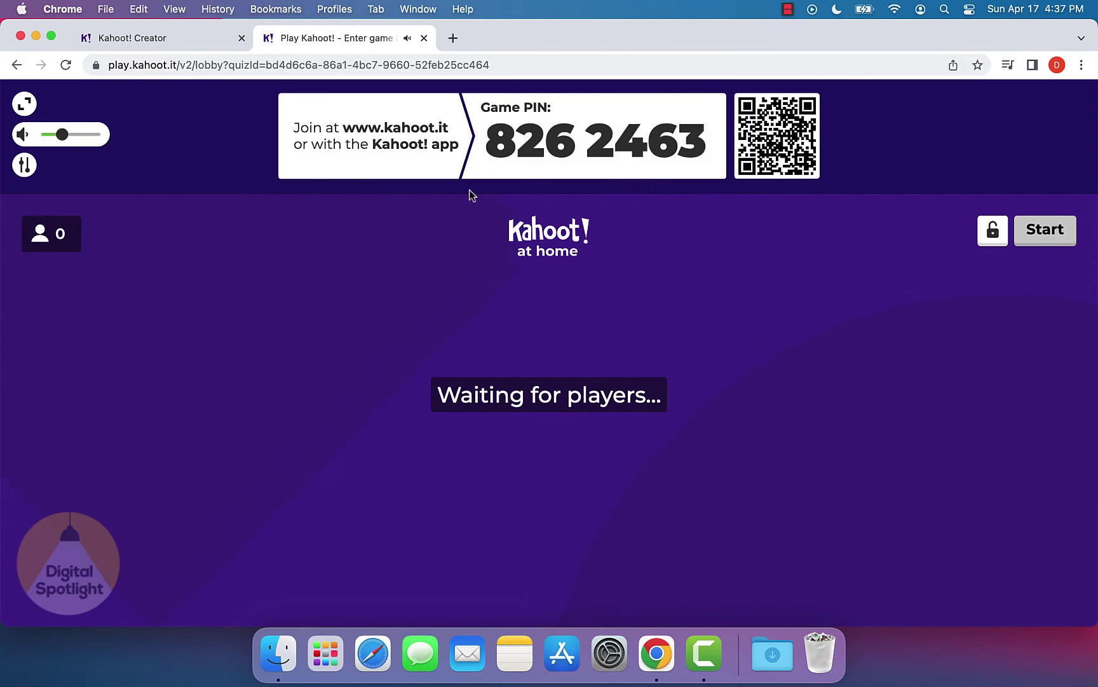
{"action": "left_click", "coordinate": [425, 39]}
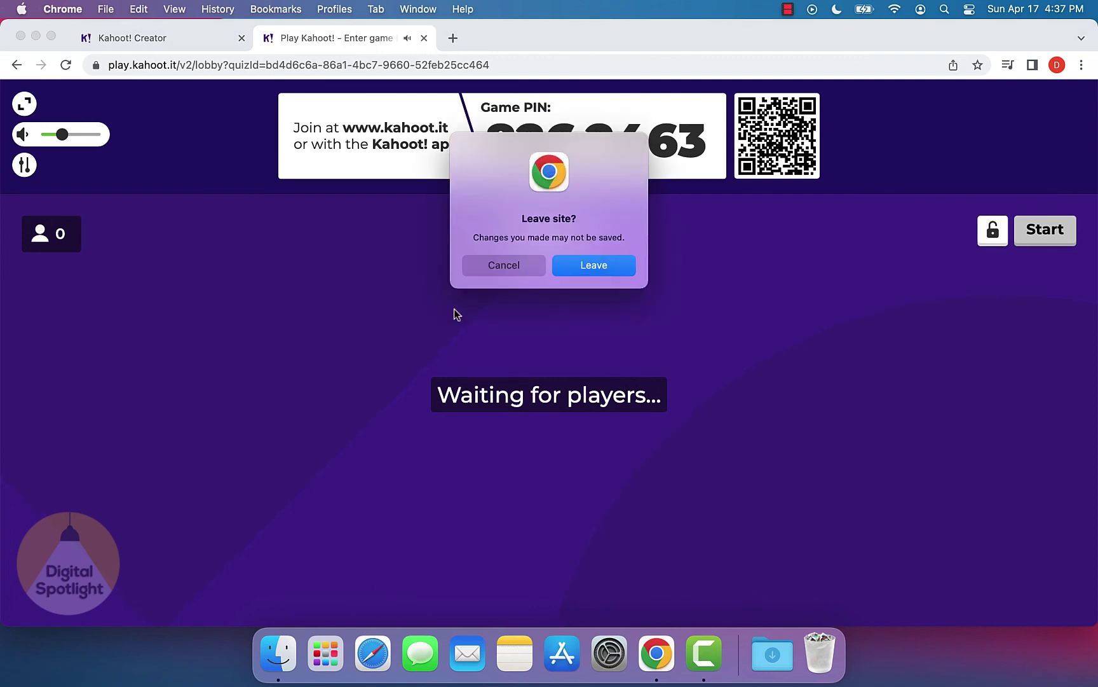
{"action": "left_click", "coordinate": [590, 268]}
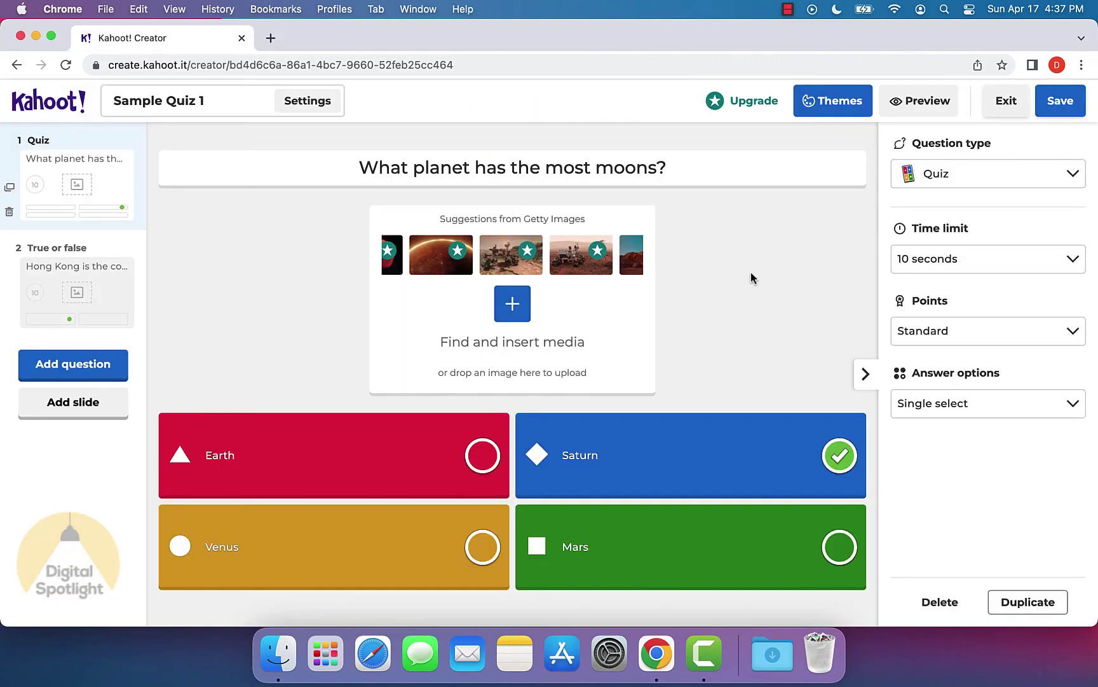